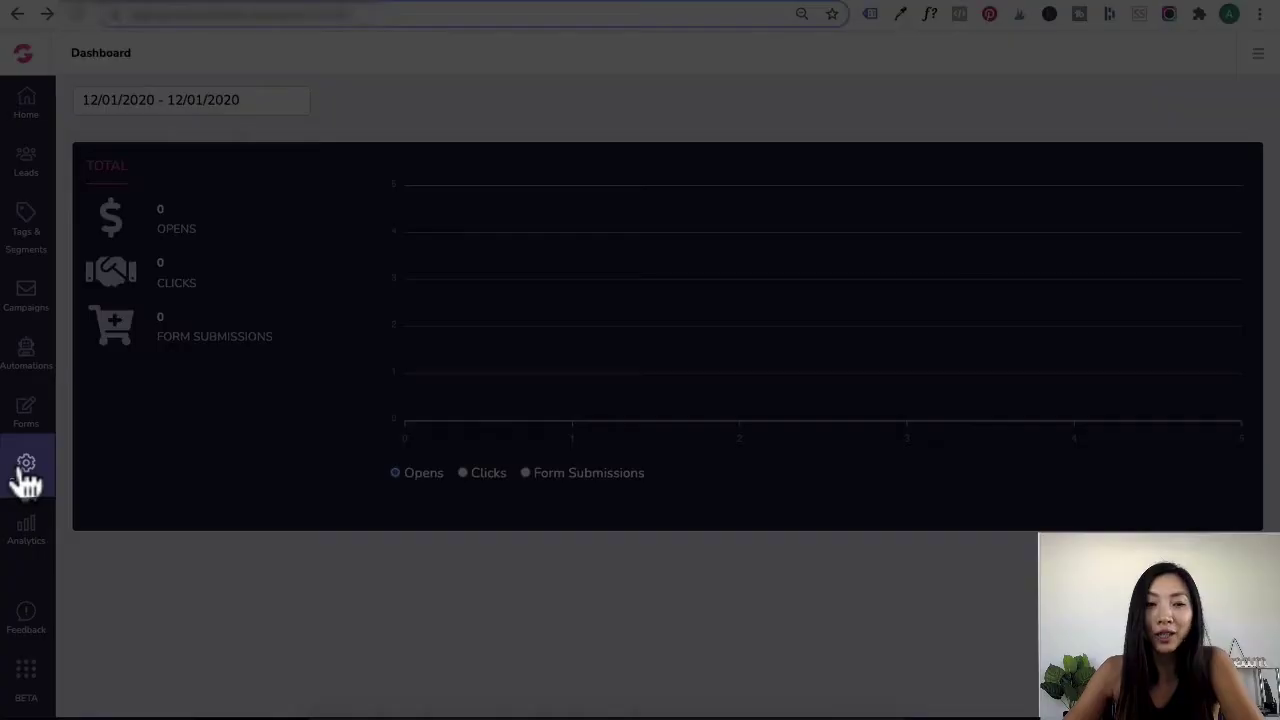
- Open the Senders list in the email settings
left_click(26, 470)
left_click(94, 155)
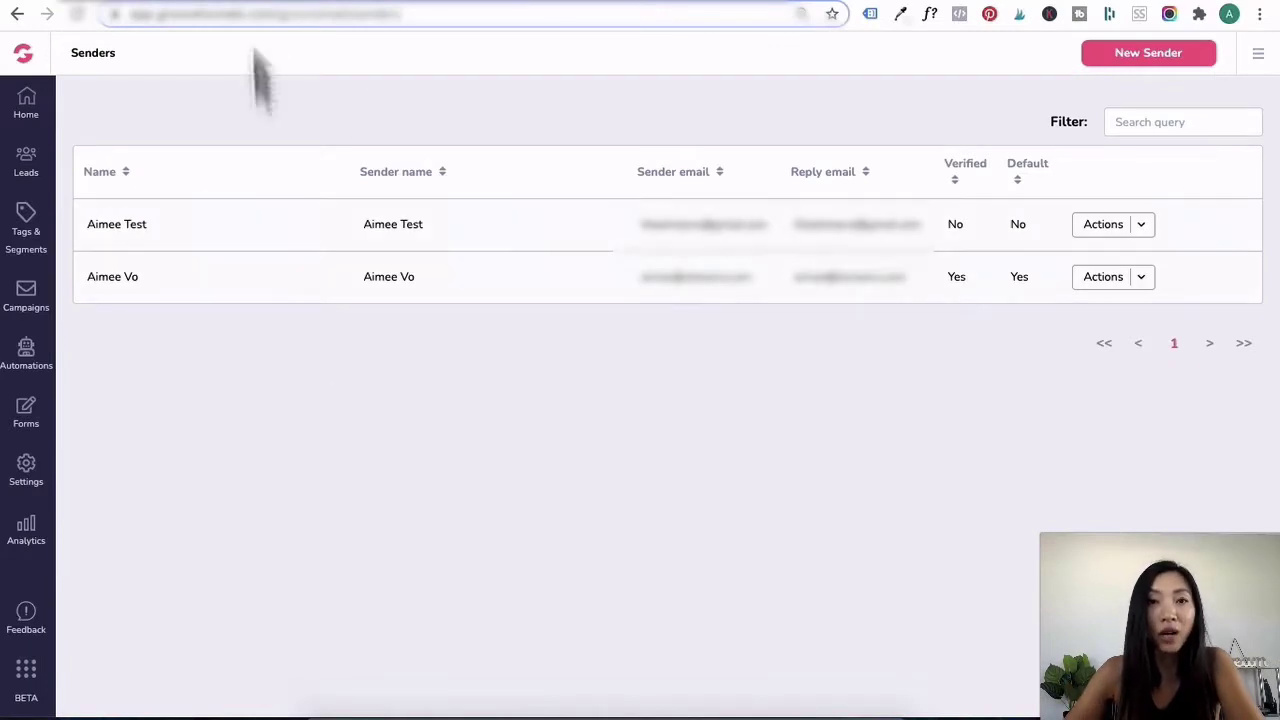
left_click(415, 9)
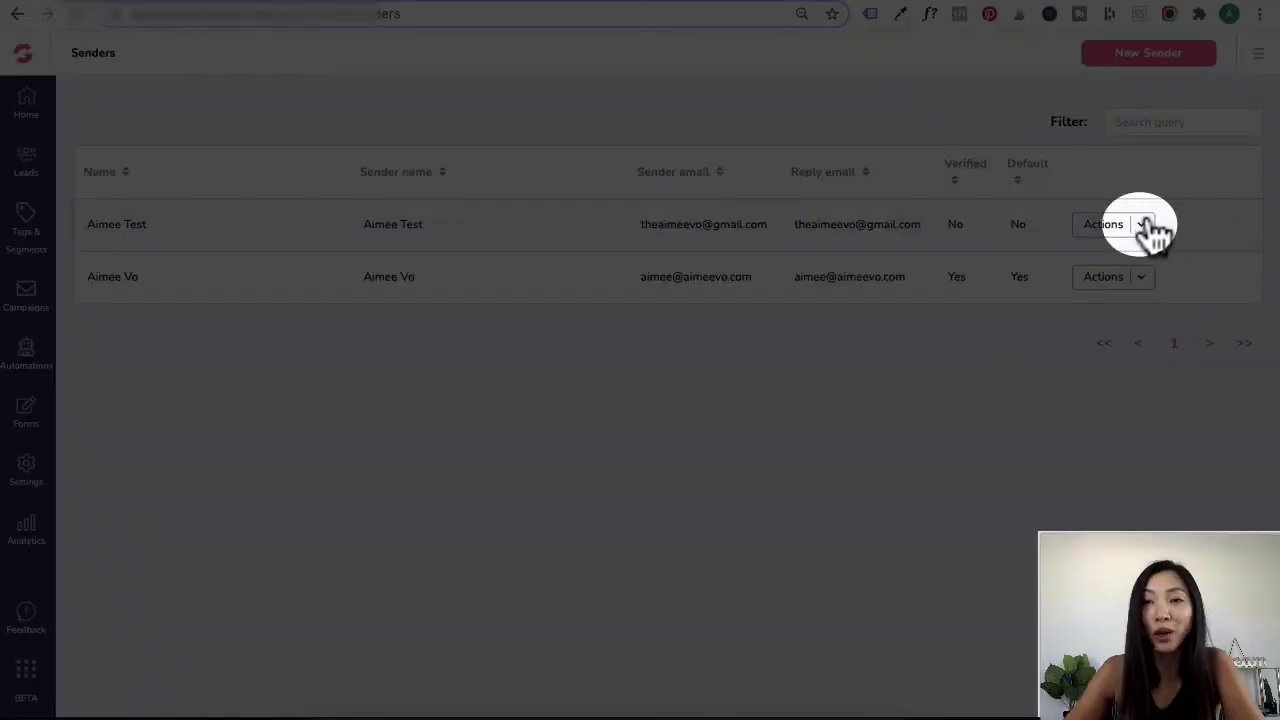
- Open the browser's developer tools on the Senders page, then empty the cache and hard reload it
left_click(1145, 225)
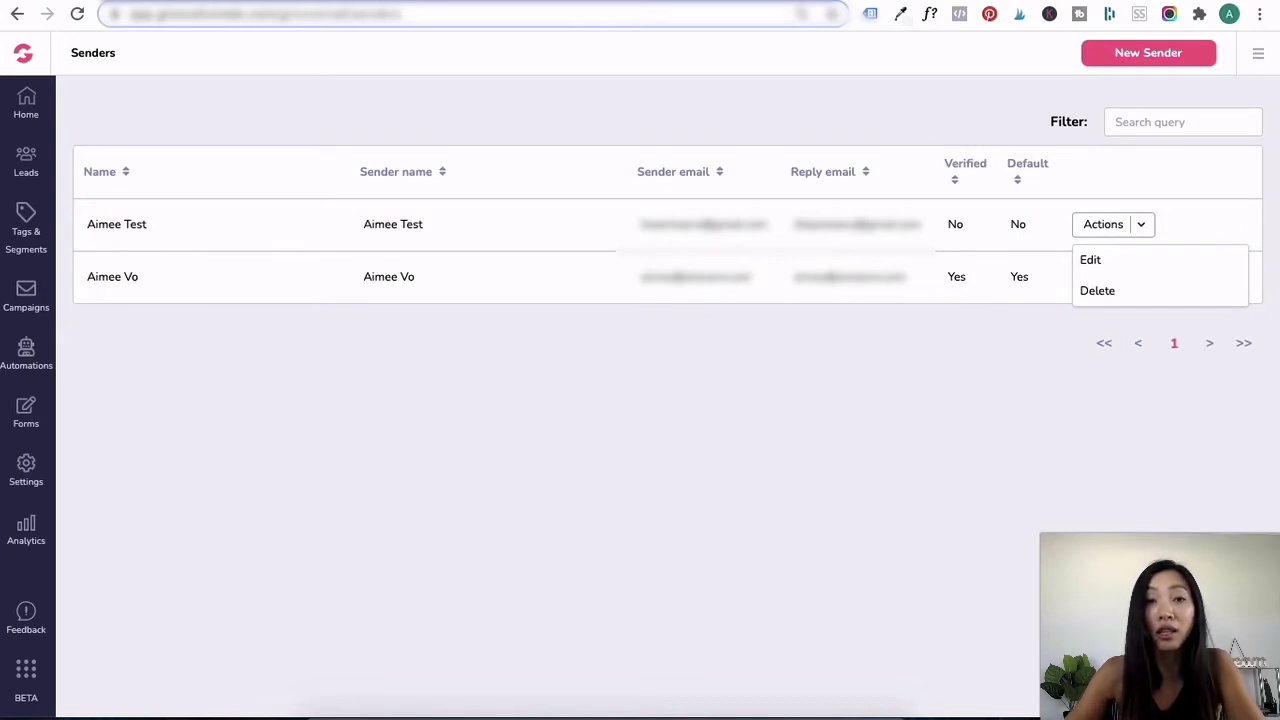
right_click(516, 370)
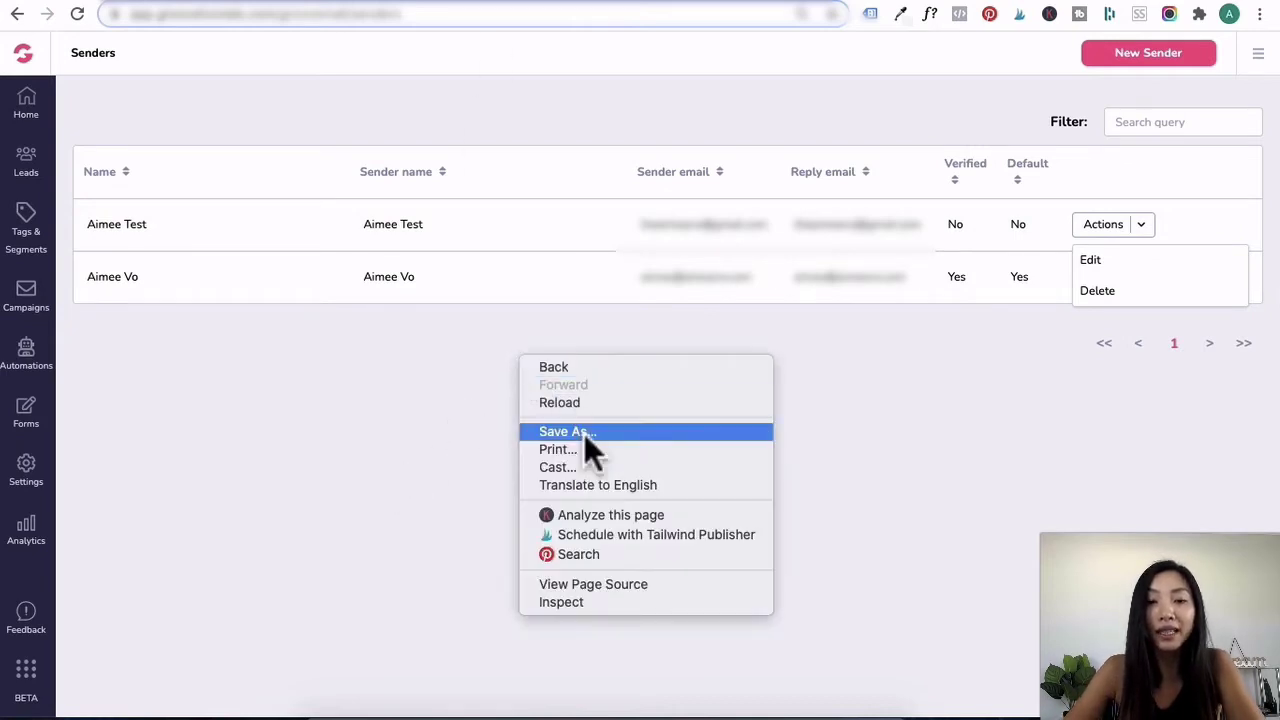
left_click(600, 598)
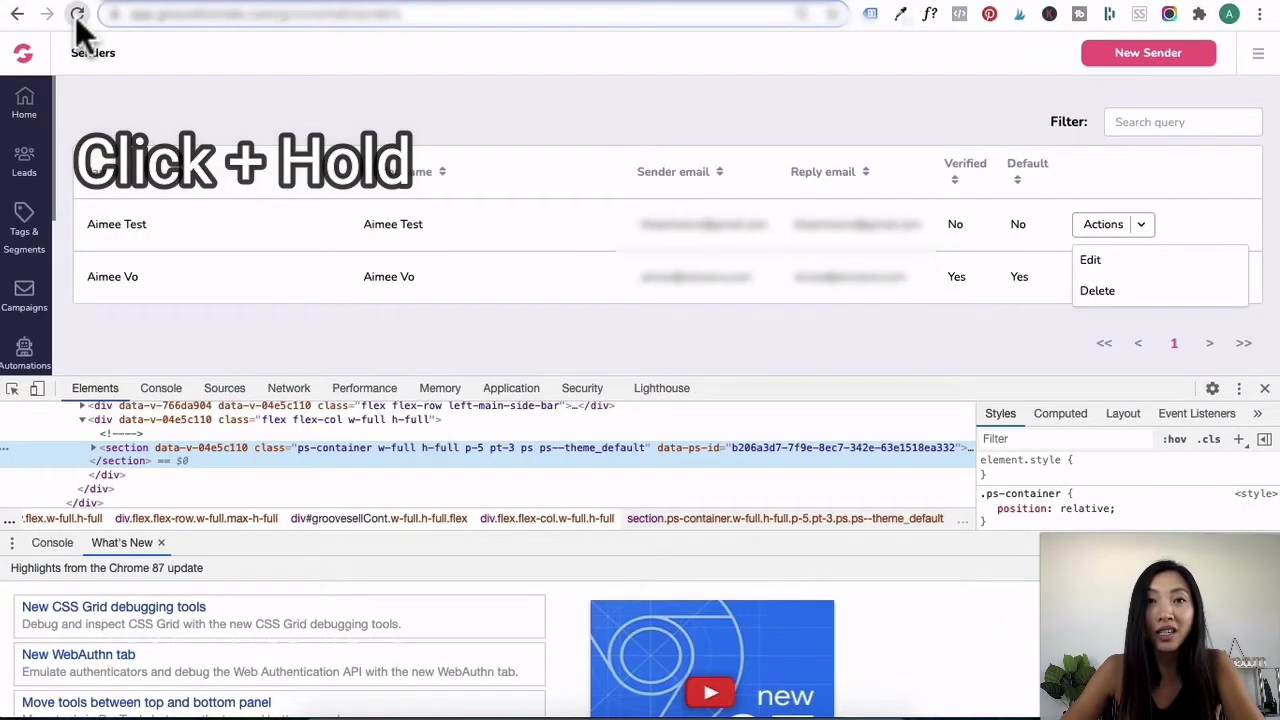
left_click(78, 20)
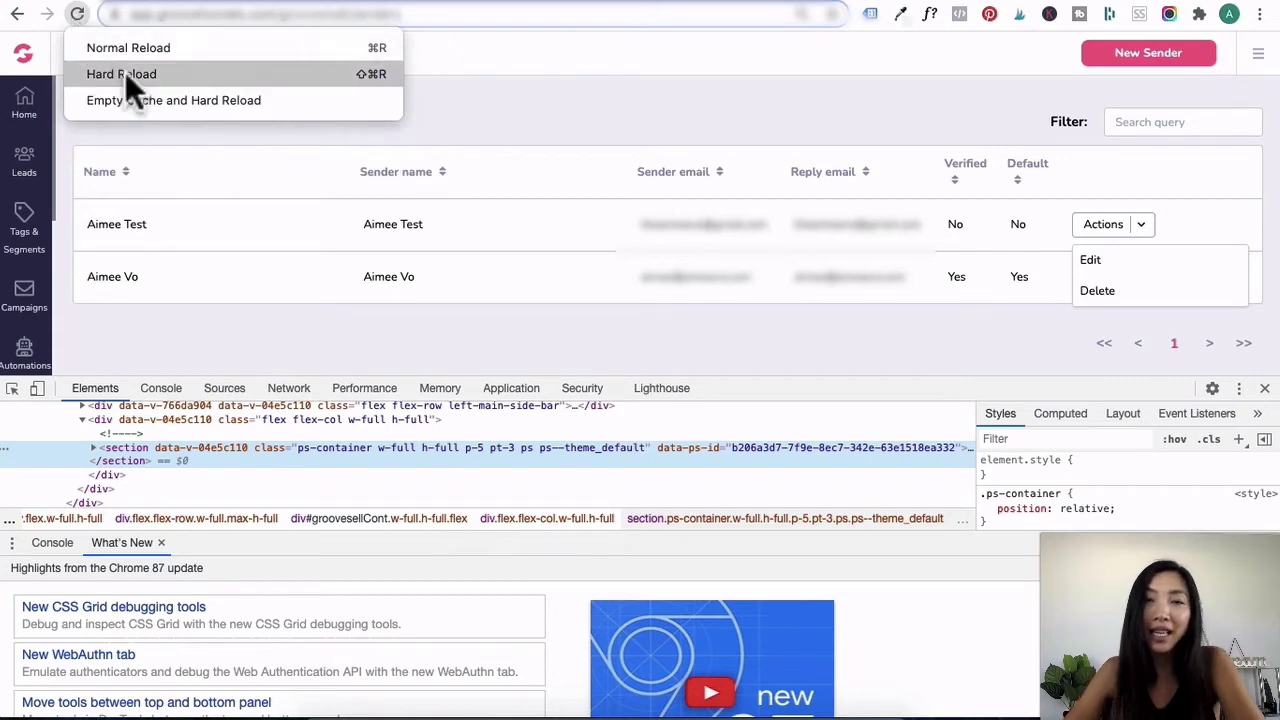
left_click(189, 101)
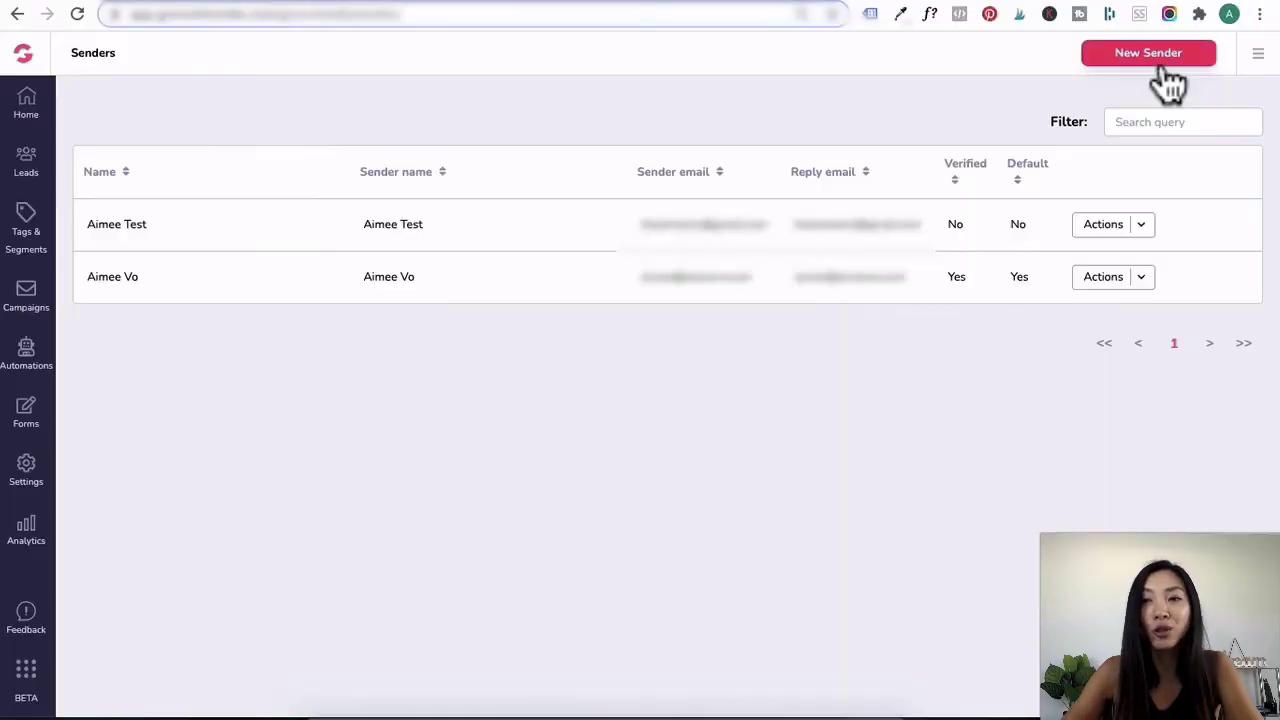
- Start adding a new sender and view the "Email verification" message in Gmail
left_click(1158, 58)
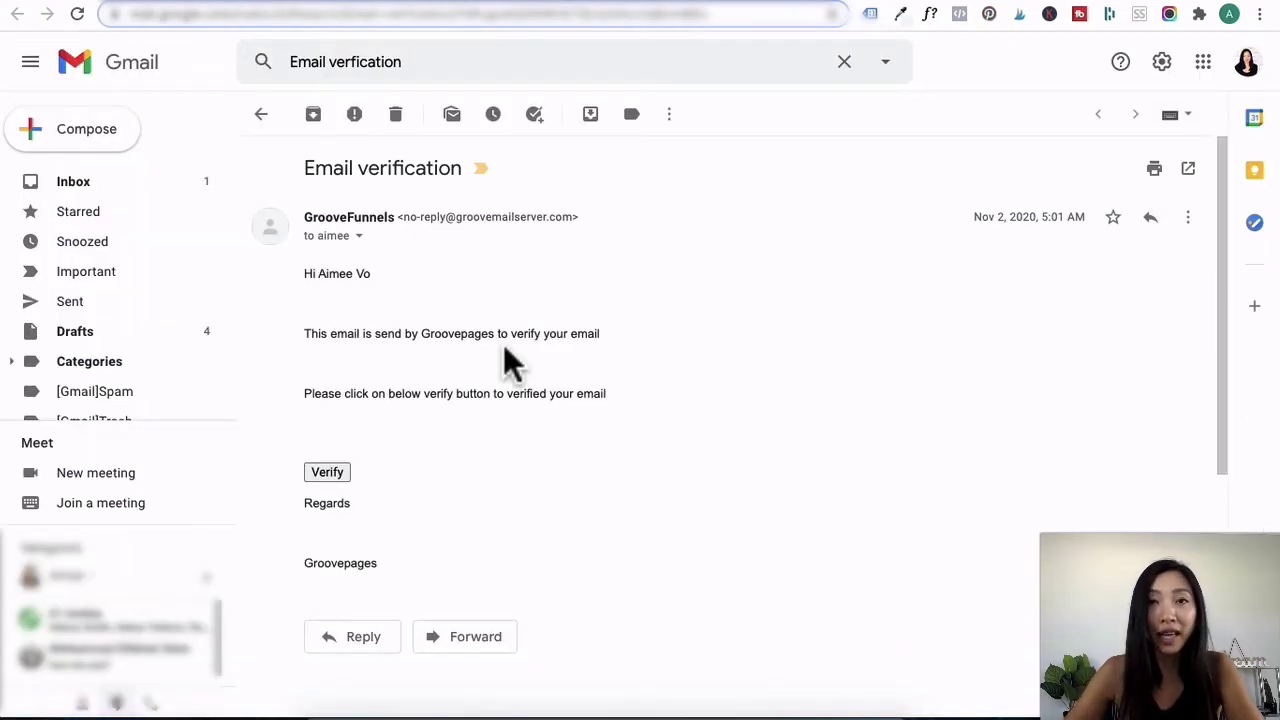
scroll(505, 350, "down", 1)
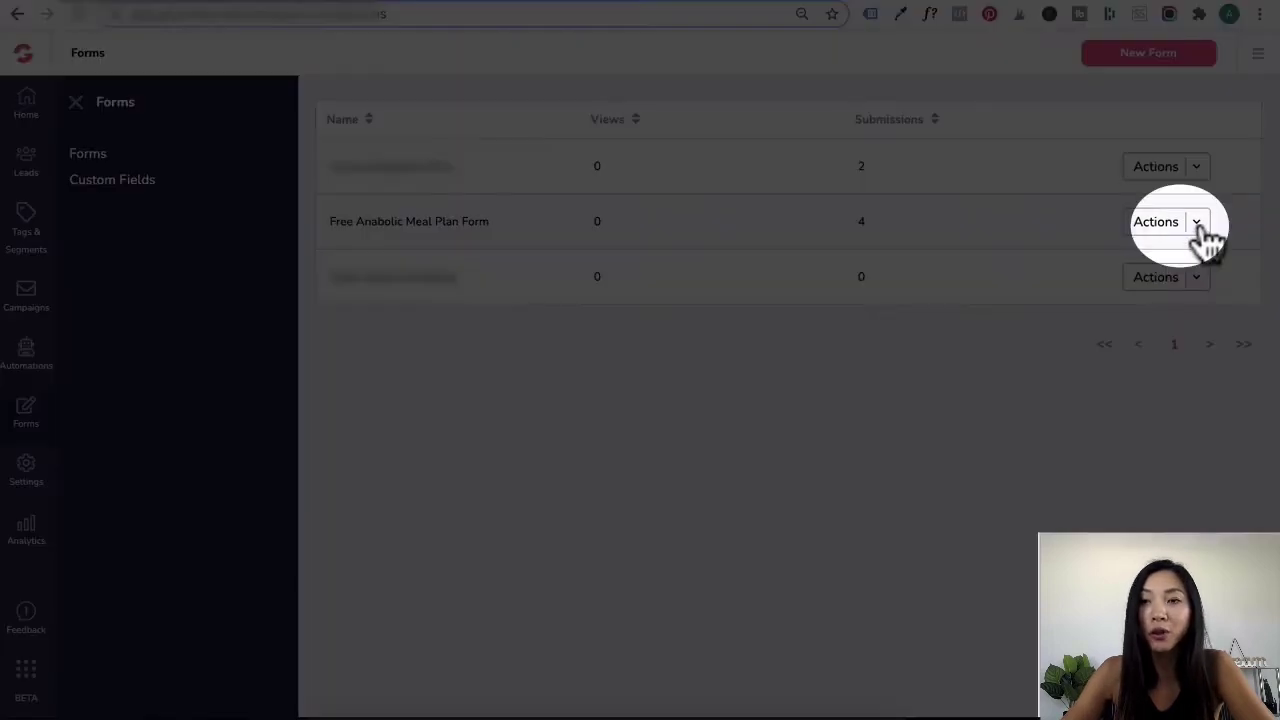
- Copy the Raw HTML embed code of the Free Anabolic Meal Plan Form
left_click(1197, 222)
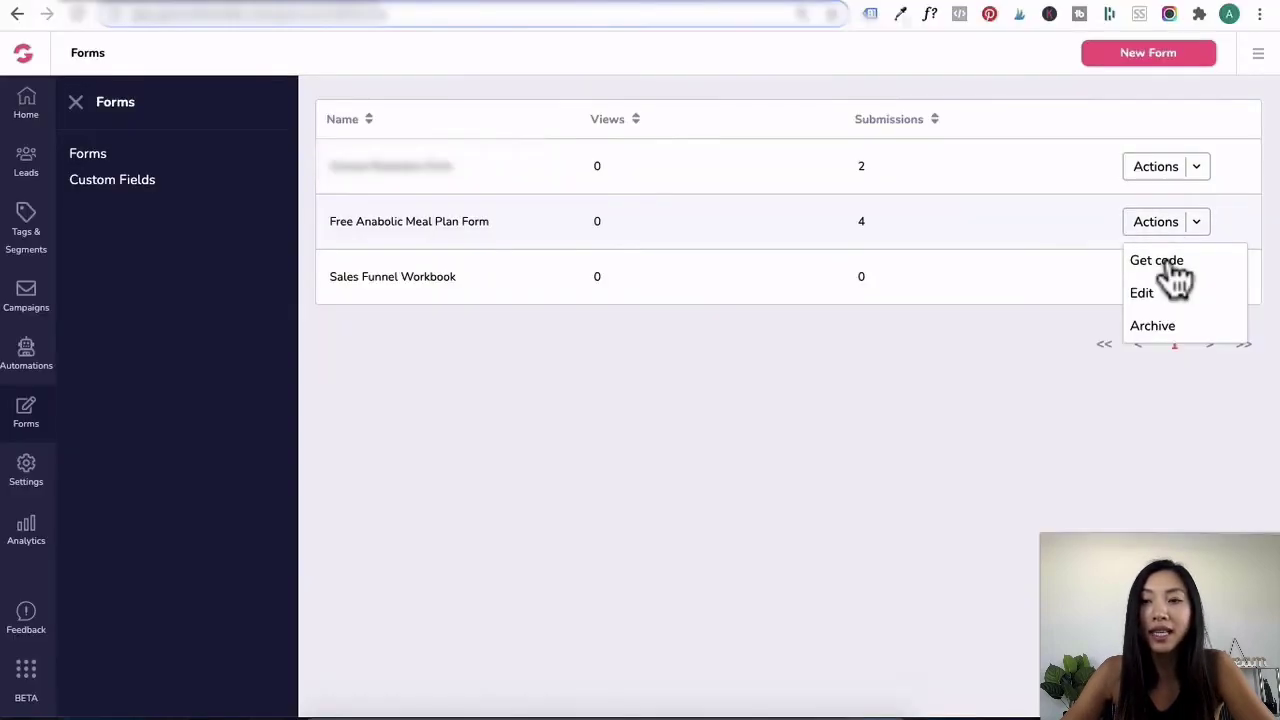
left_click(1163, 263)
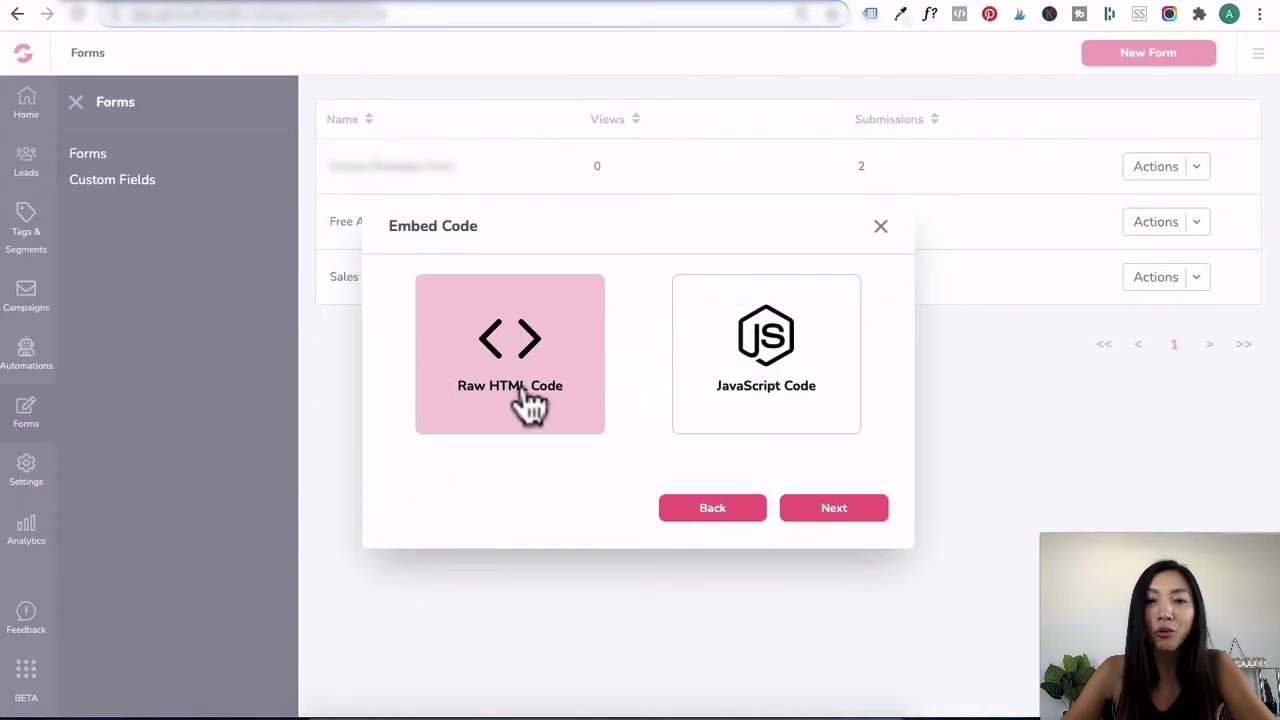
left_click(838, 512)
left_click(640, 406)
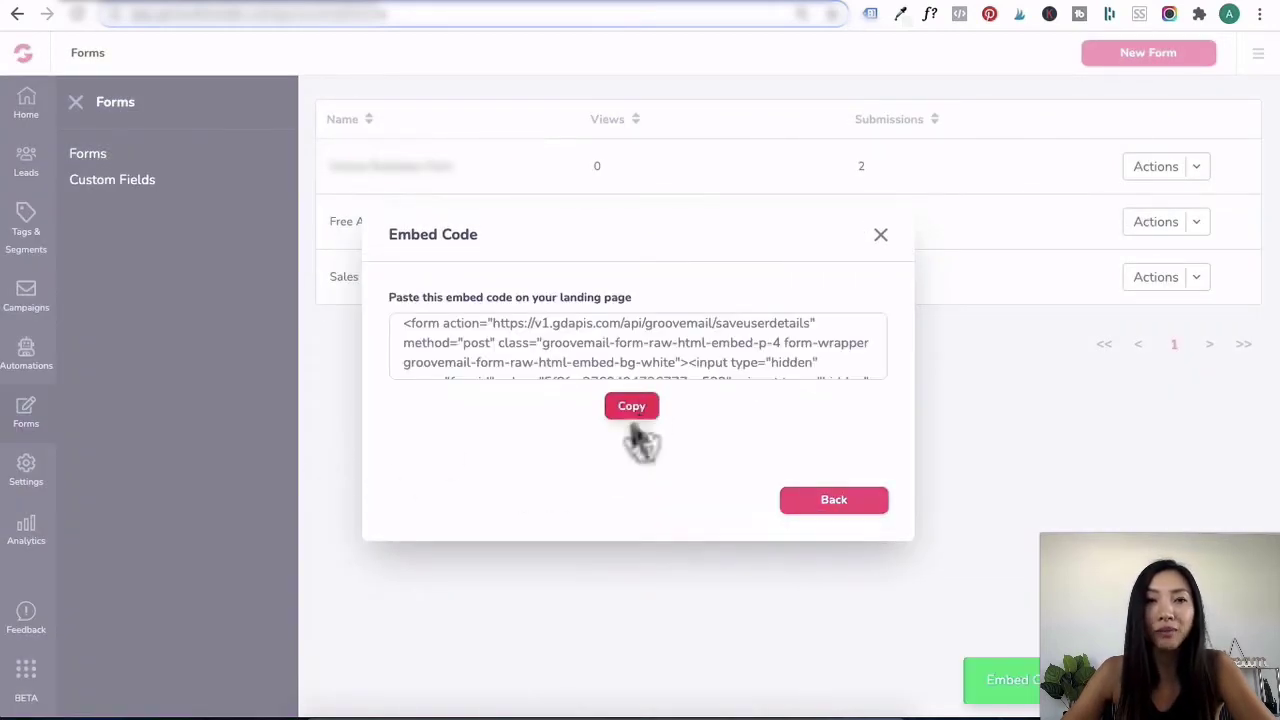
- Paste the embed code into a text editor document, enlarge its text and make the window taller
key("super+Tab")
key("super+v")
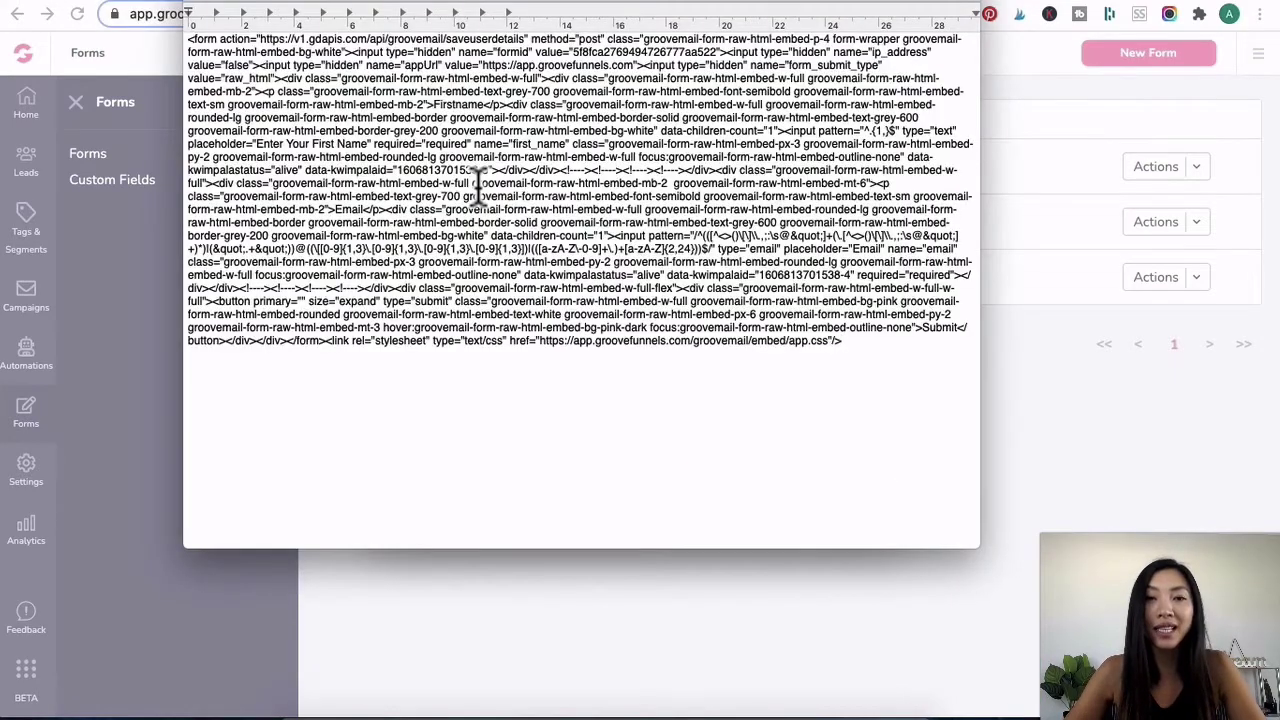
key("super+a")
key("super+plus")
key("super+plus")
key("super+plus")
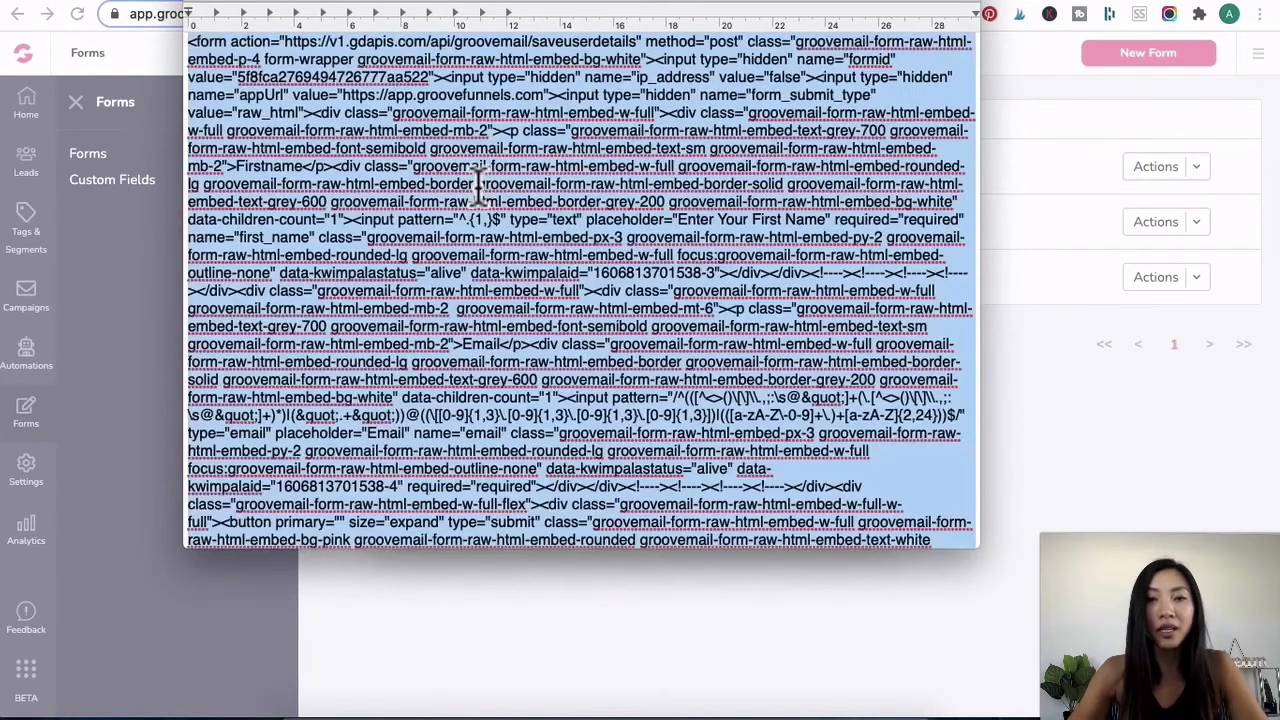
left_click_drag(971, 543, 994, 648)
key("Right")
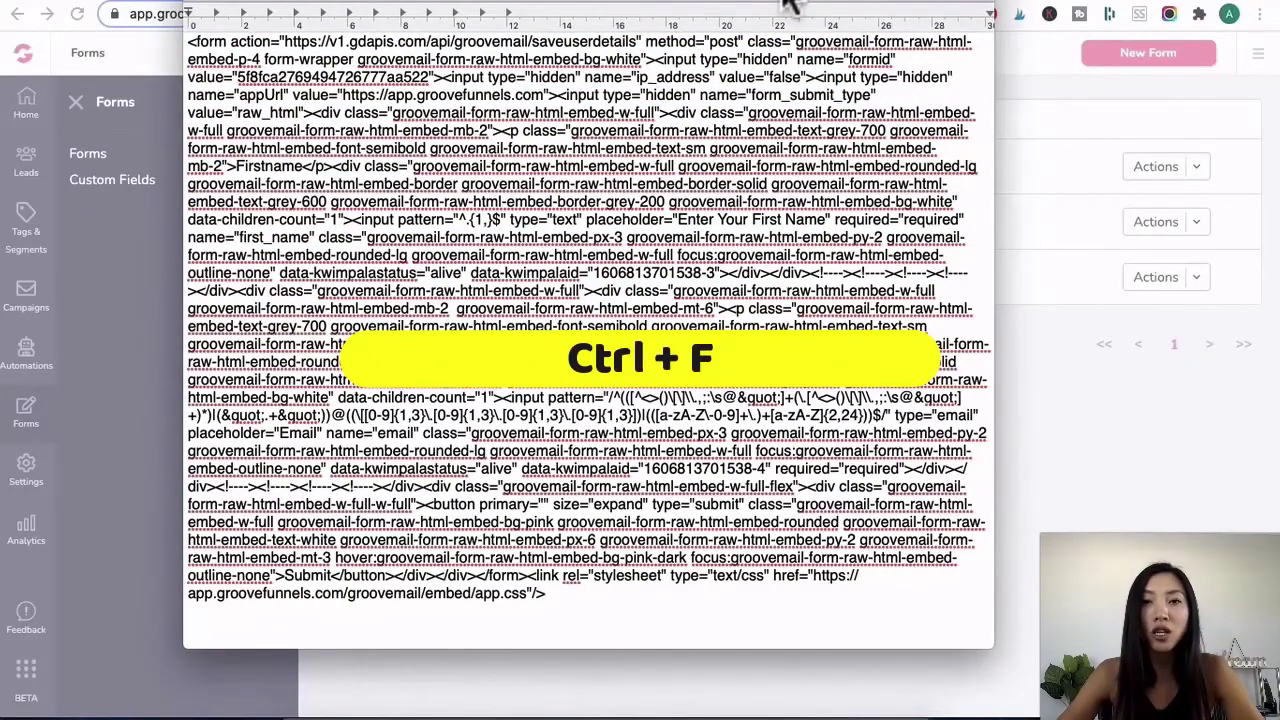
- Find "<button" in the embed code and insert style="background-color: #1ECA4D" right after it
key("ctrl+f")
type("<button")
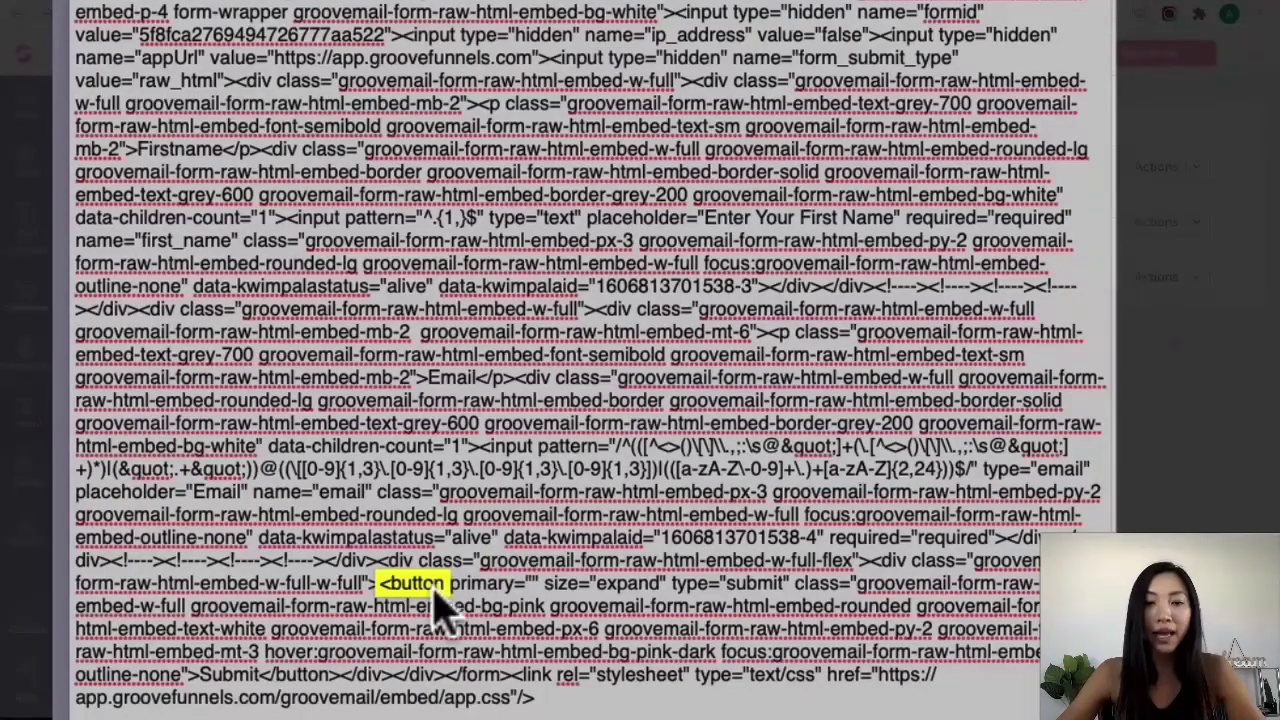
left_click(477, 537)
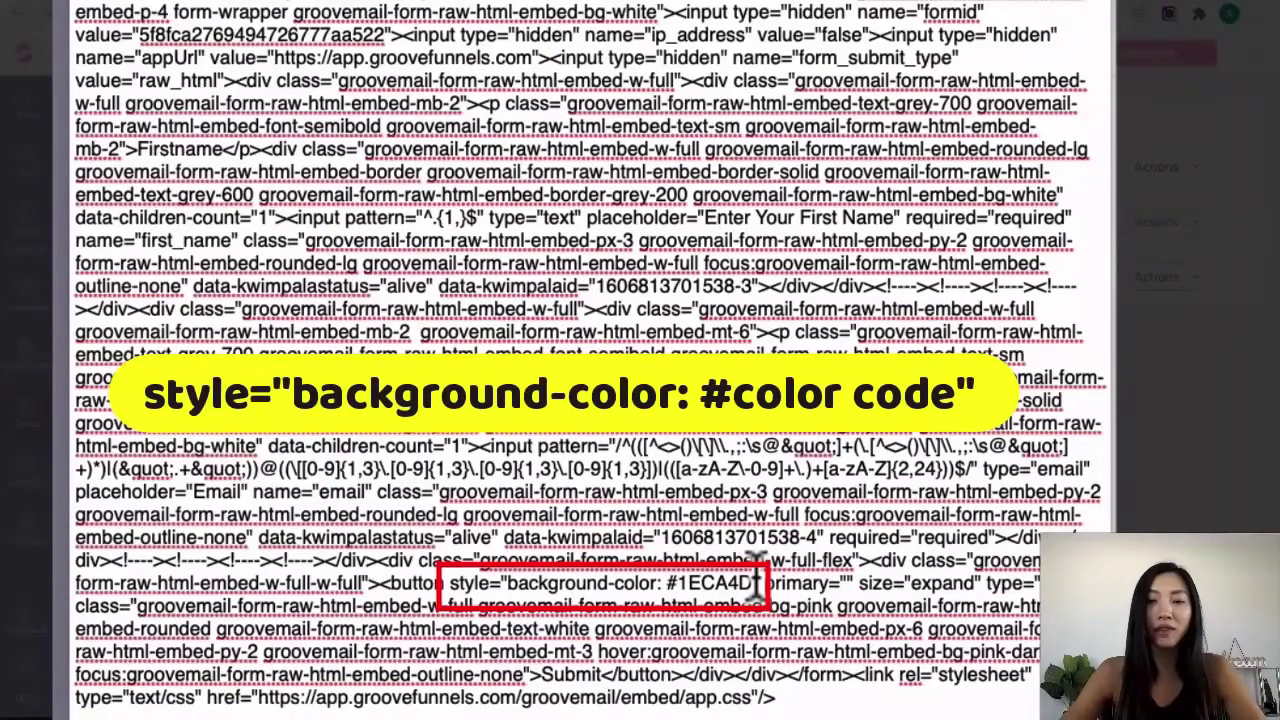
left_click_drag(762, 582, 446, 591)
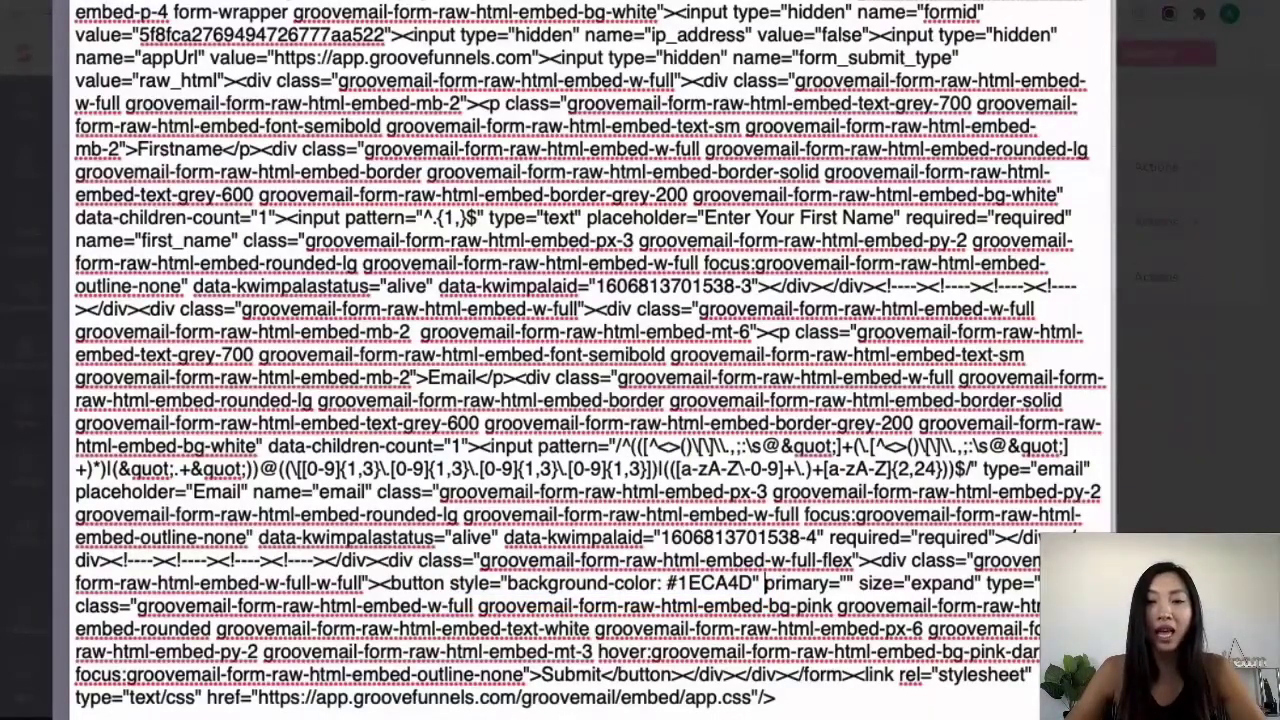
left_click_drag(832, 583, 765, 585)
left_click(678, 582)
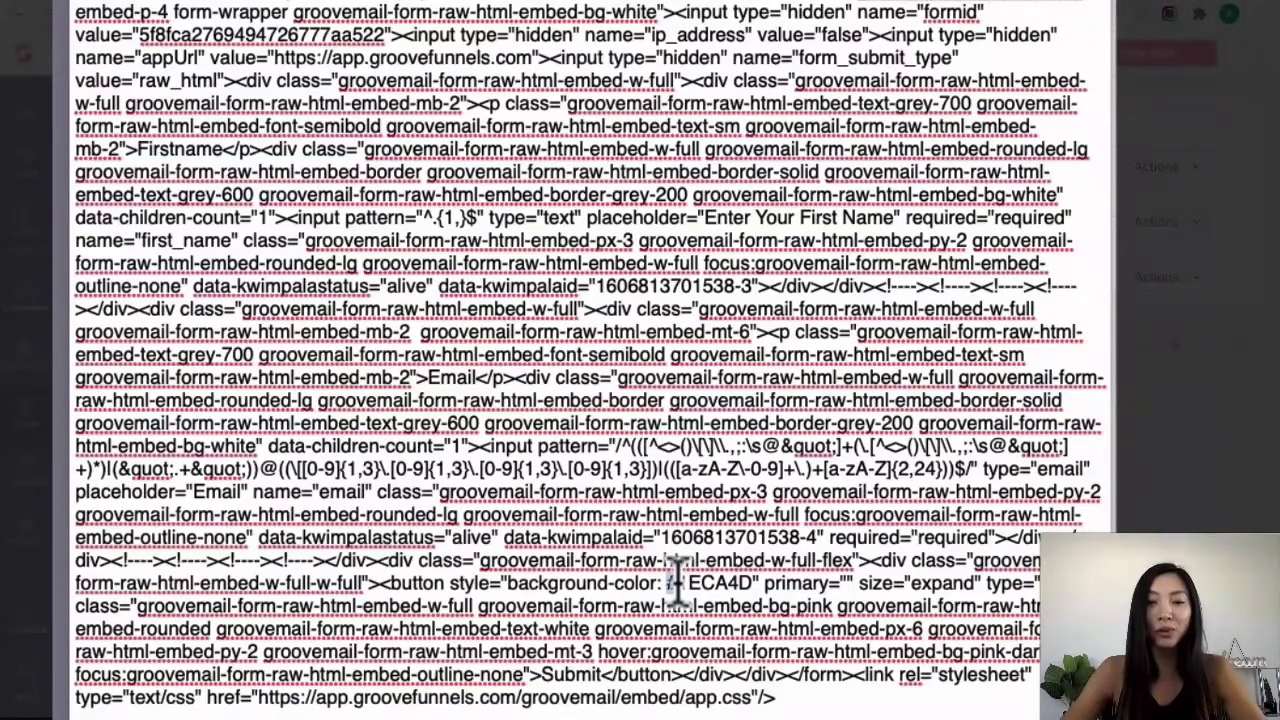
left_click_drag(667, 583, 745, 583)
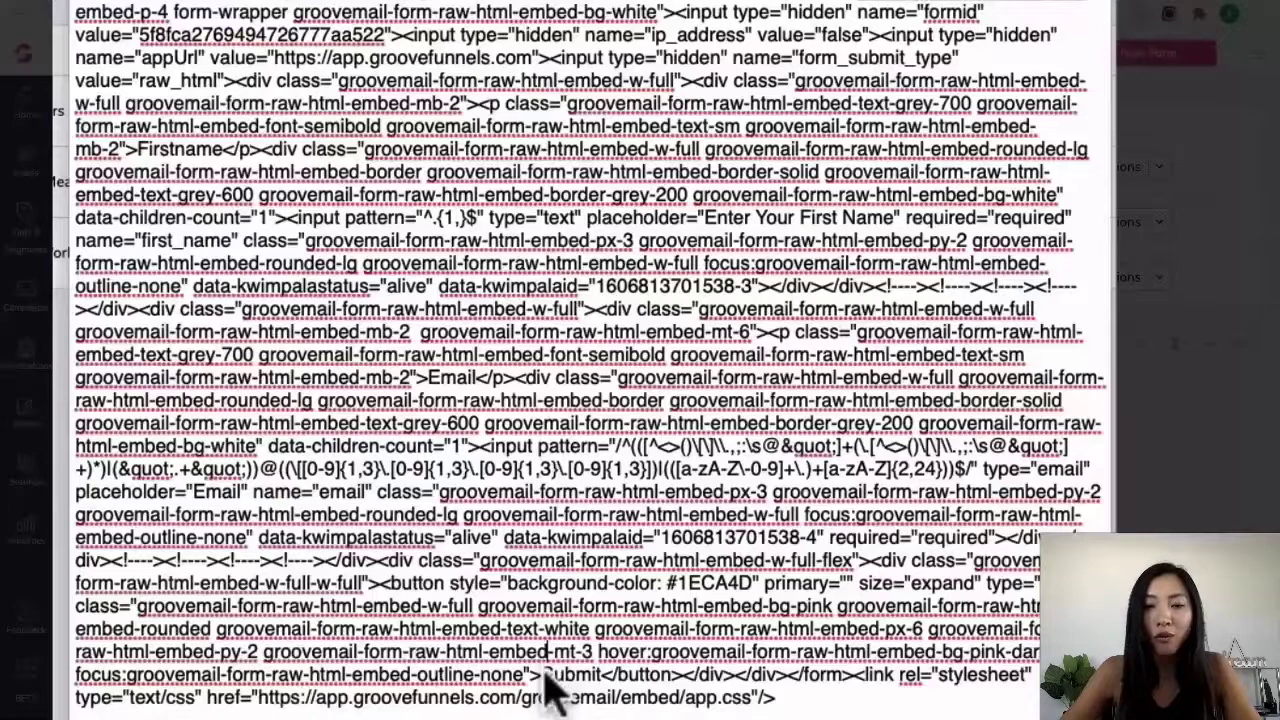
- Replace the button label "Submit" in the embed code with "REPLACE TEXT HERE"
left_click_drag(549, 605, 594, 606)
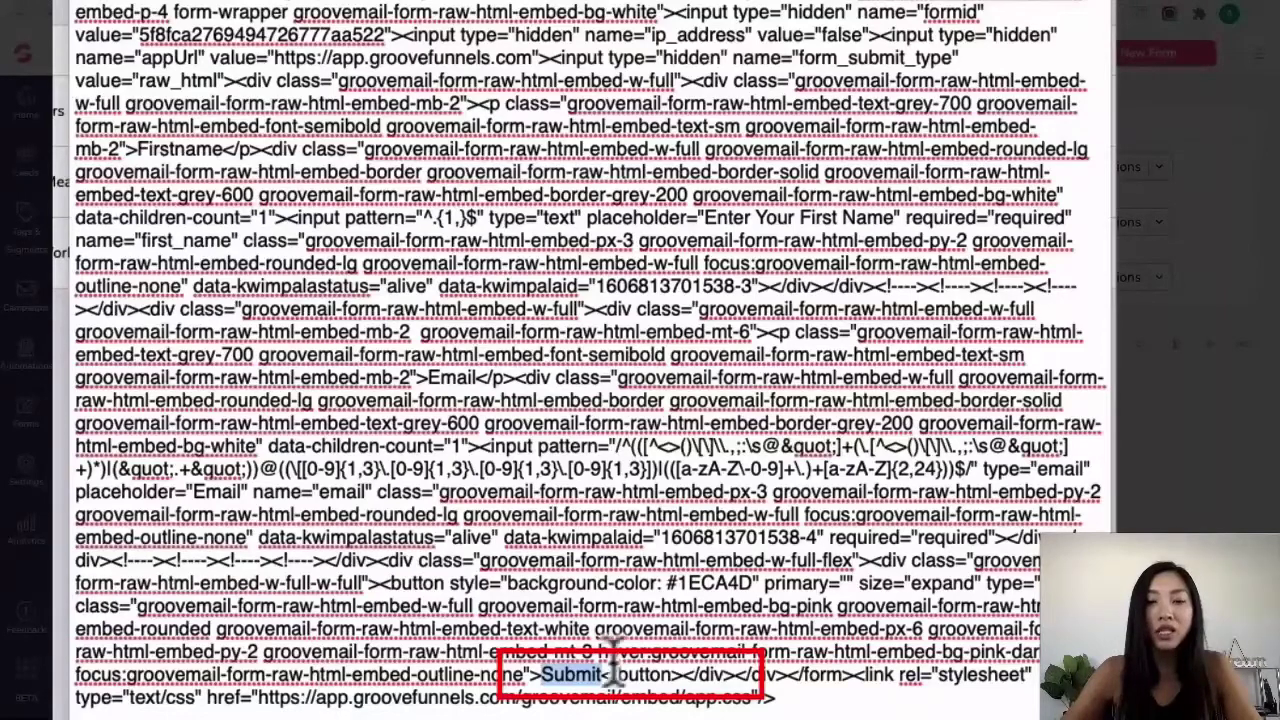
left_click(605, 674)
key("BackSpace")
key("BackSpace")
key("BackSpace")
key("BackSpace")
key("BackSpace")
key("BackSpace")
type("REPLACE TEXT HERE")
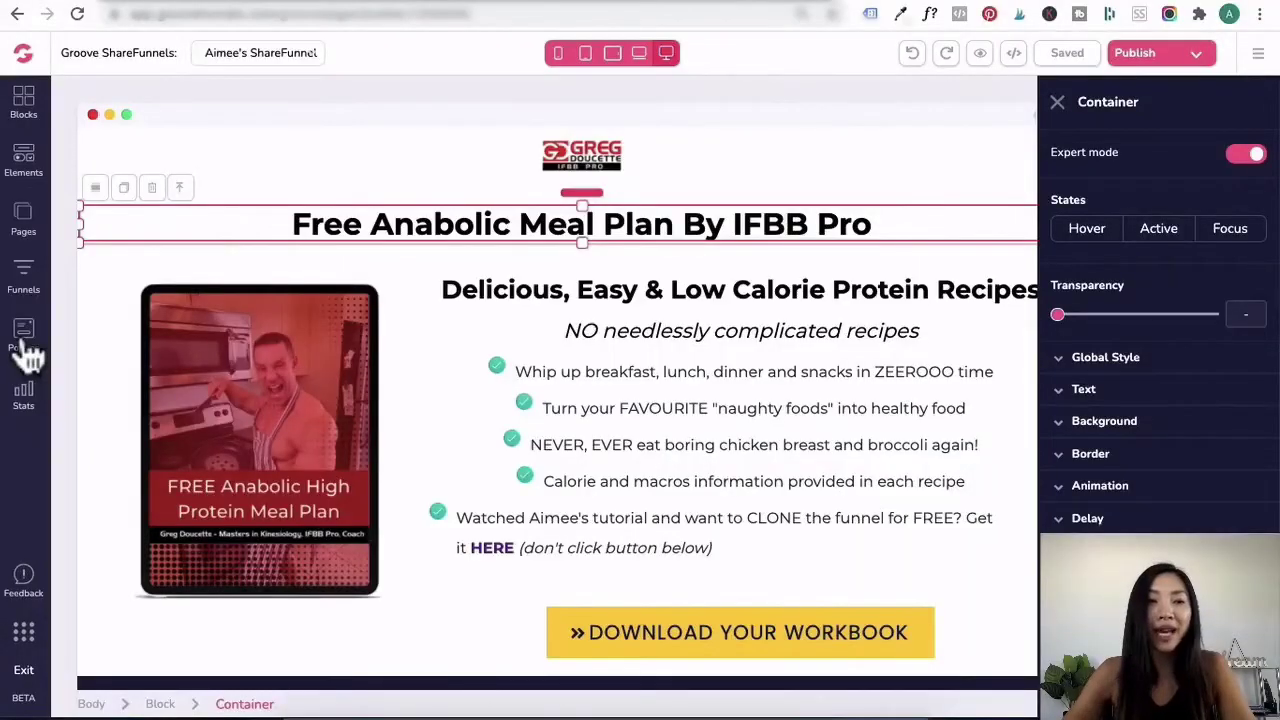
- Open the "Download workbook optin" popup for editing in the page builder and select its embedded form
left_click(30, 338)
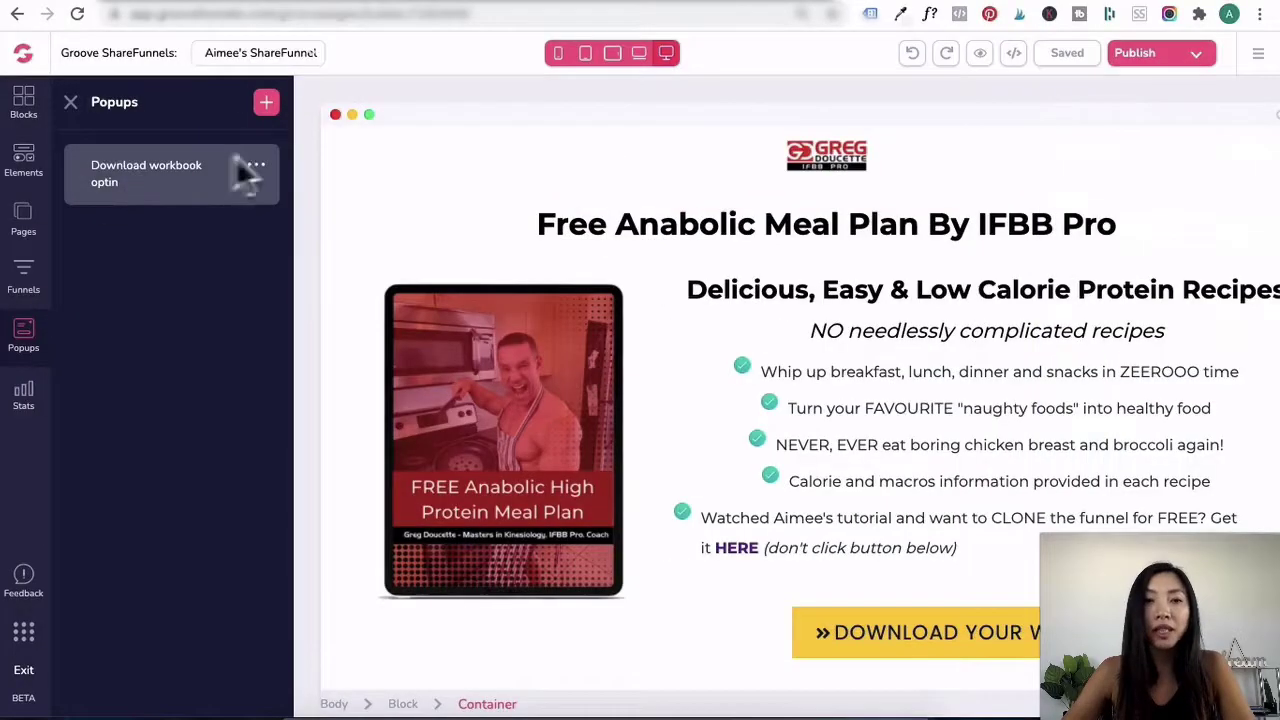
left_click(256, 167)
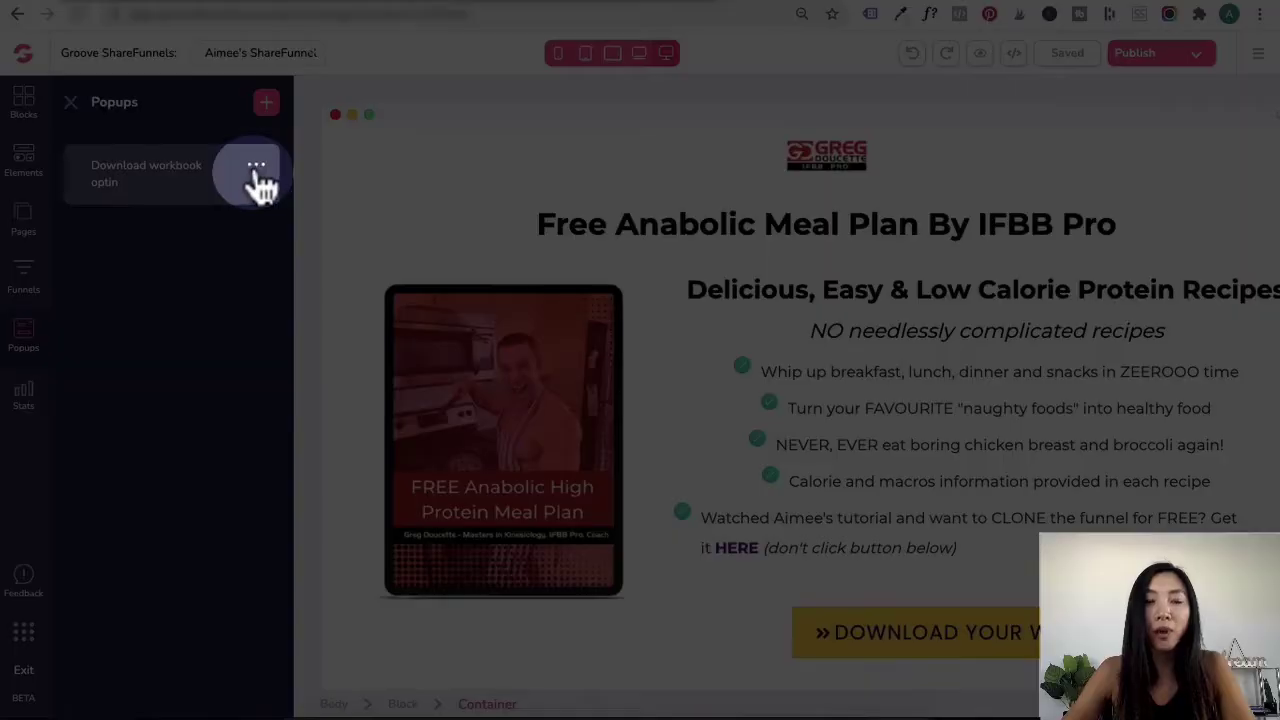
left_click(108, 218)
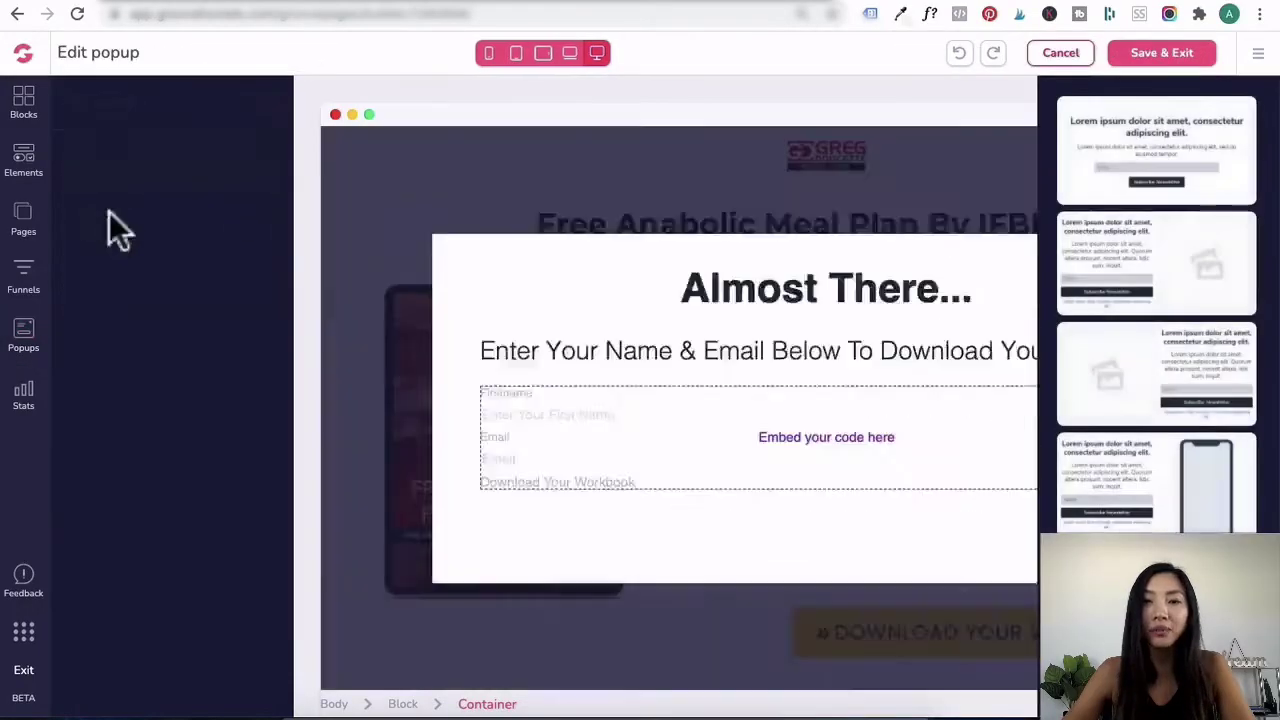
left_click(706, 376)
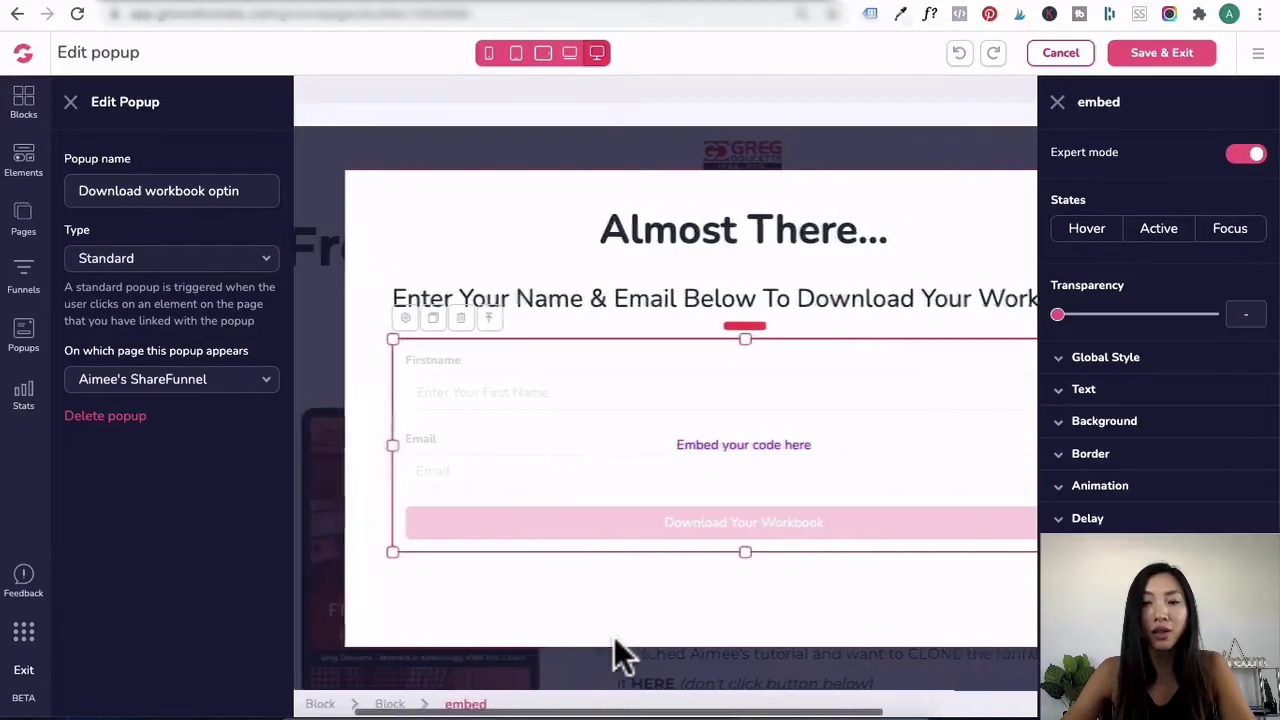
- Replace the embedded form's source code with the customized form code and save it
double_click(400, 334)
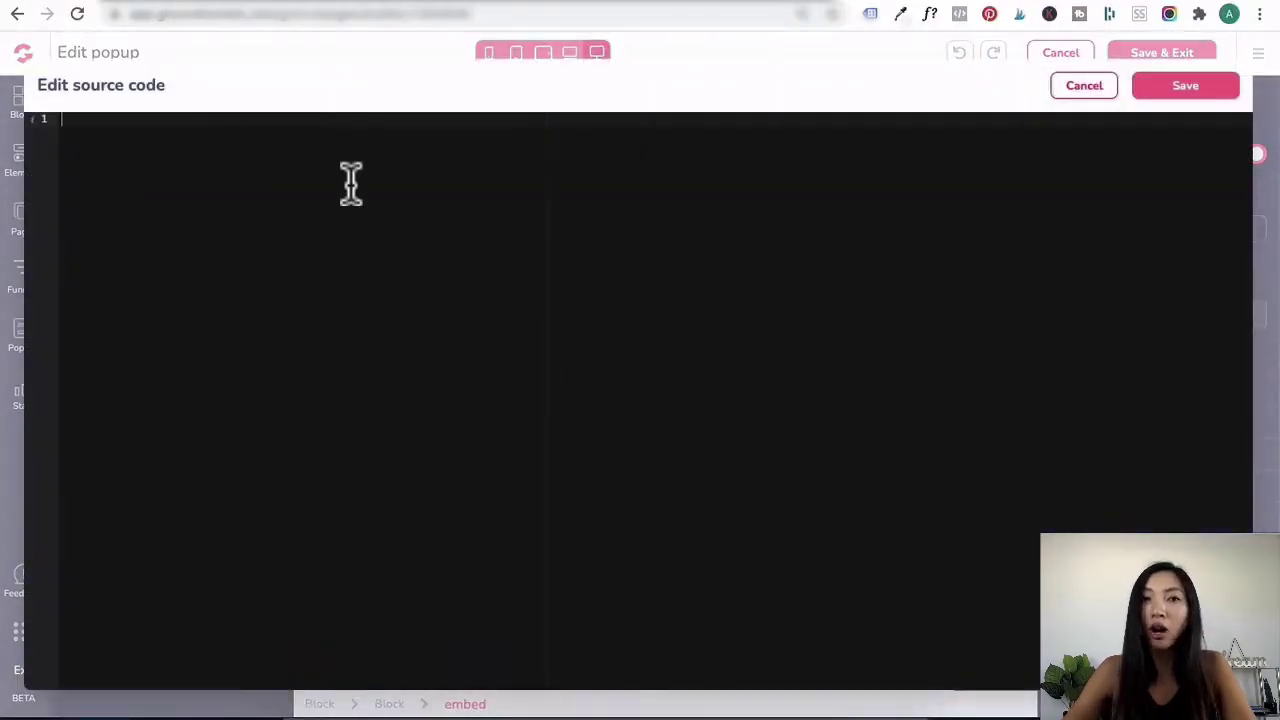
key("ctrl+v")
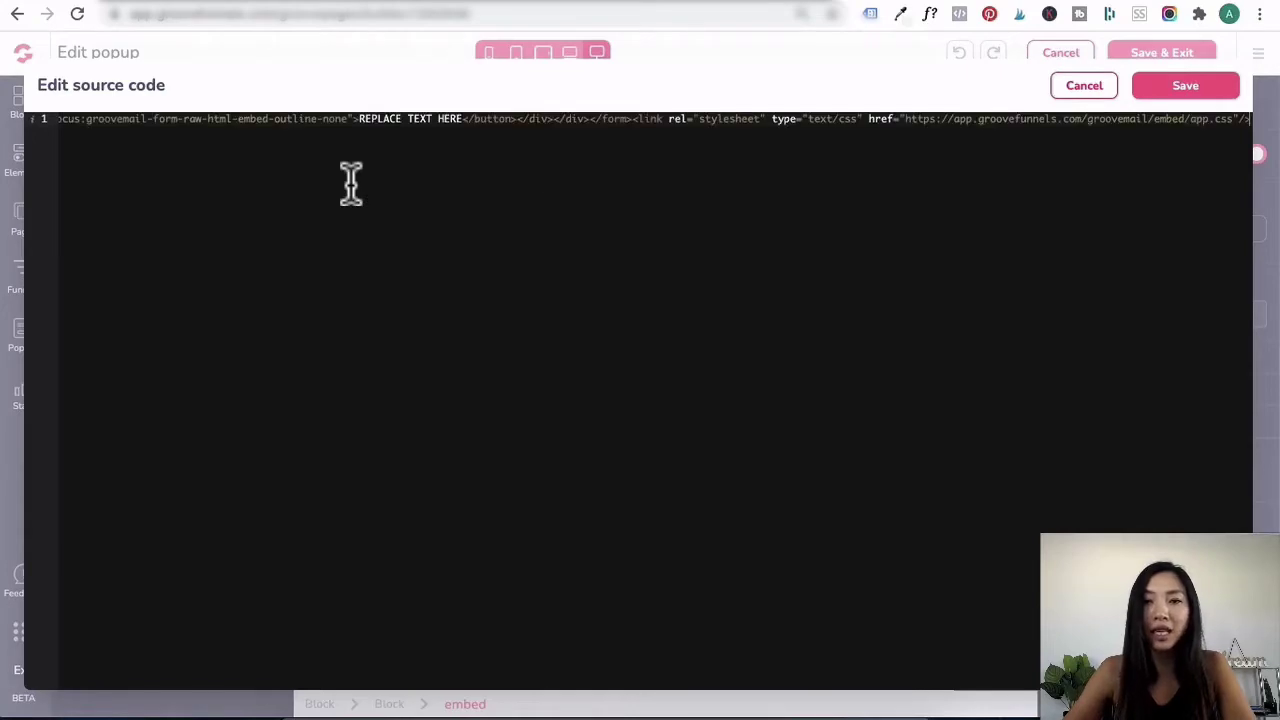
left_click(1185, 86)
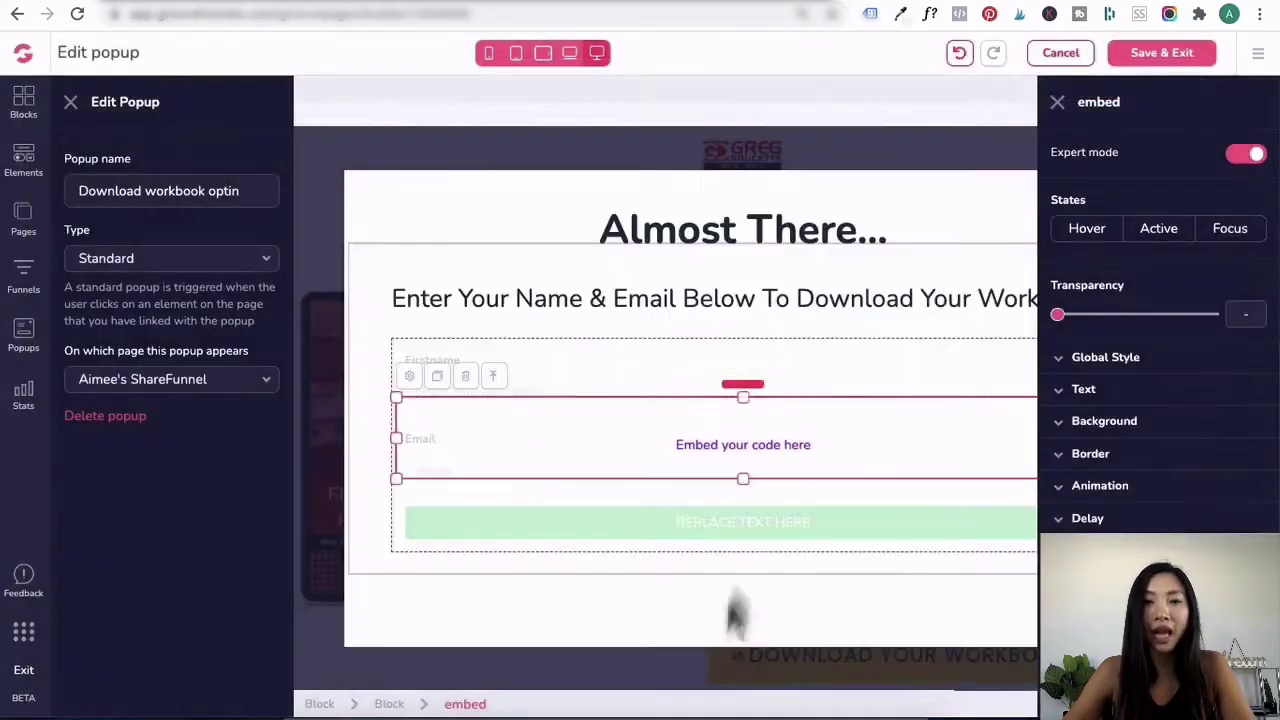
- Save the popup and the funnel page, and test the Download Your Workbook button on the live page
left_click(737, 600)
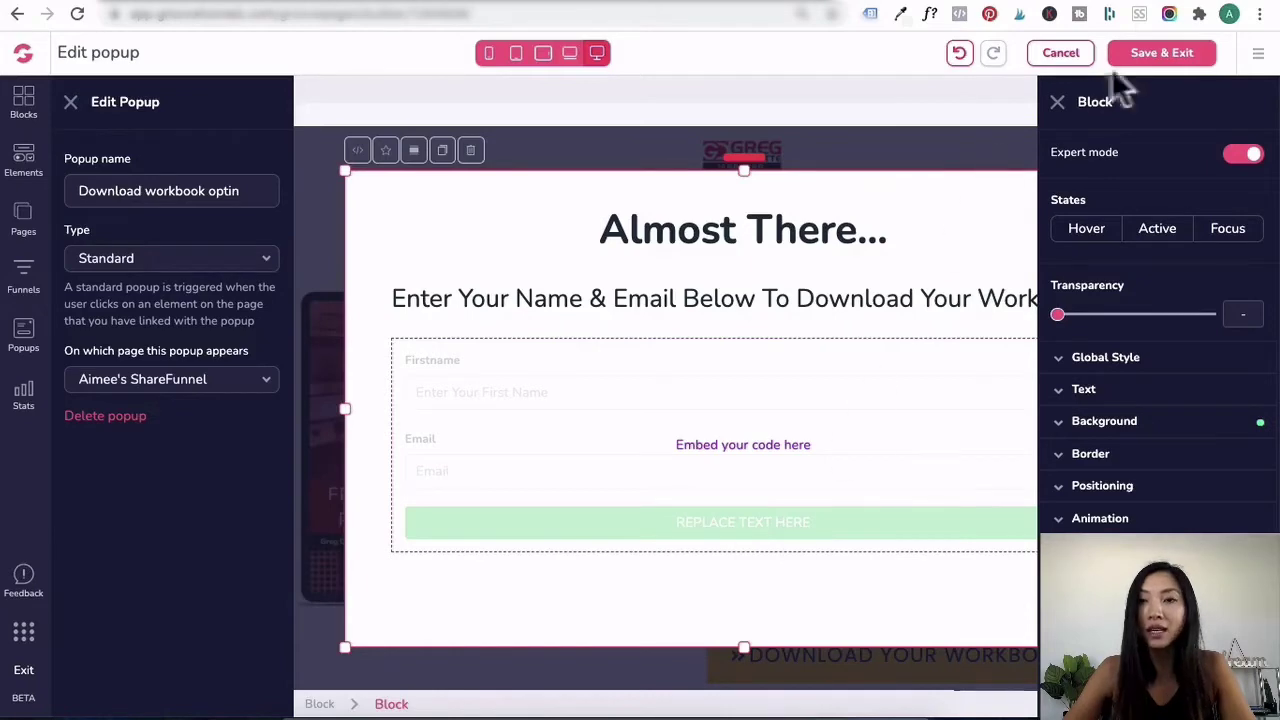
left_click(1158, 60)
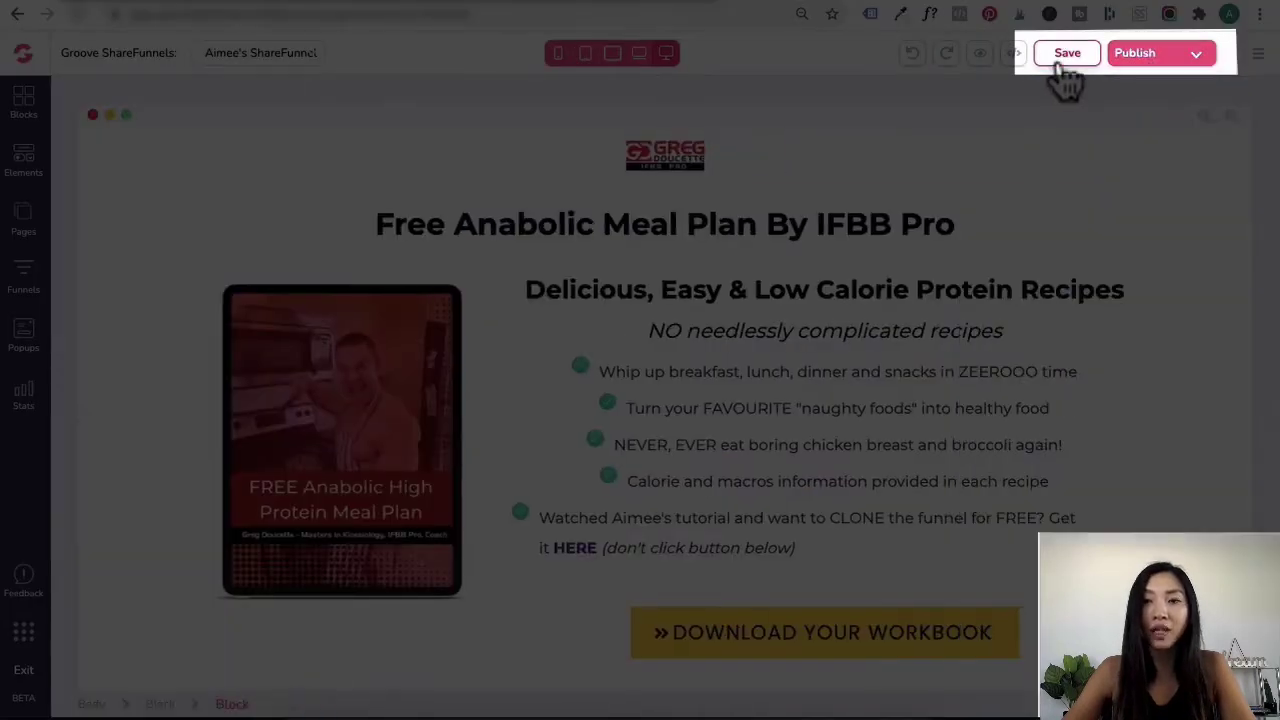
left_click(1062, 56)
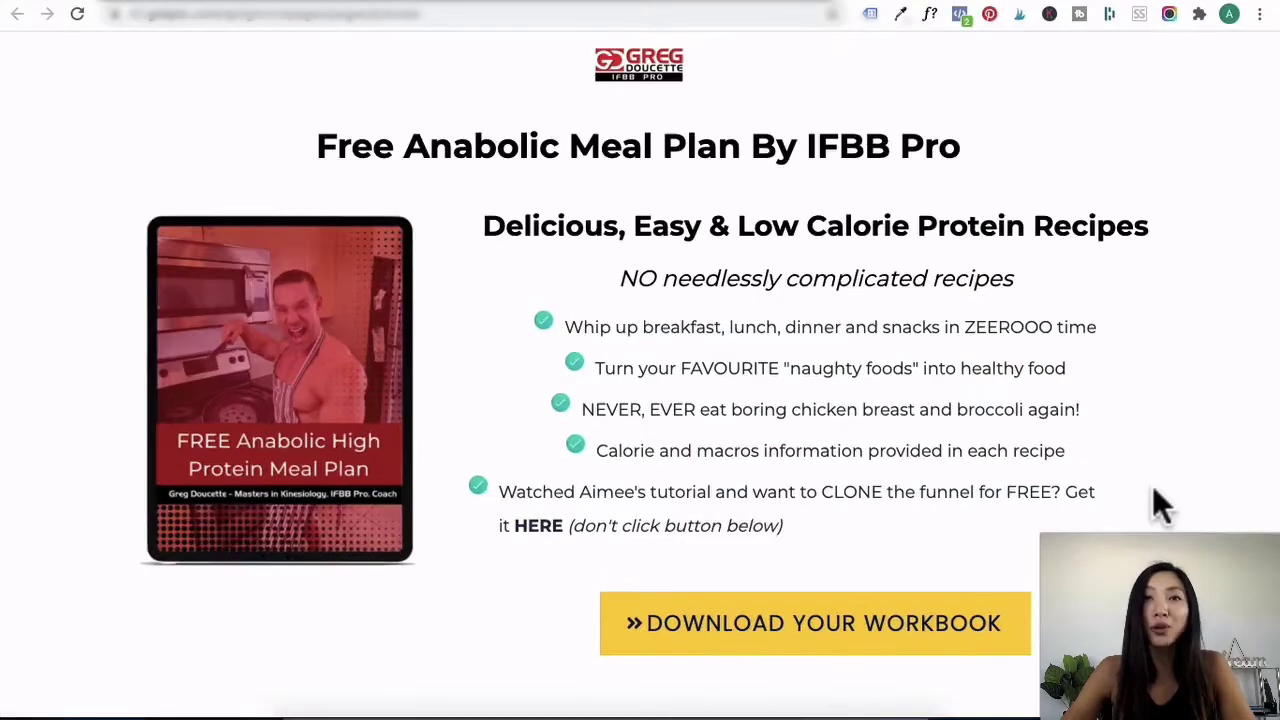
left_click(836, 638)
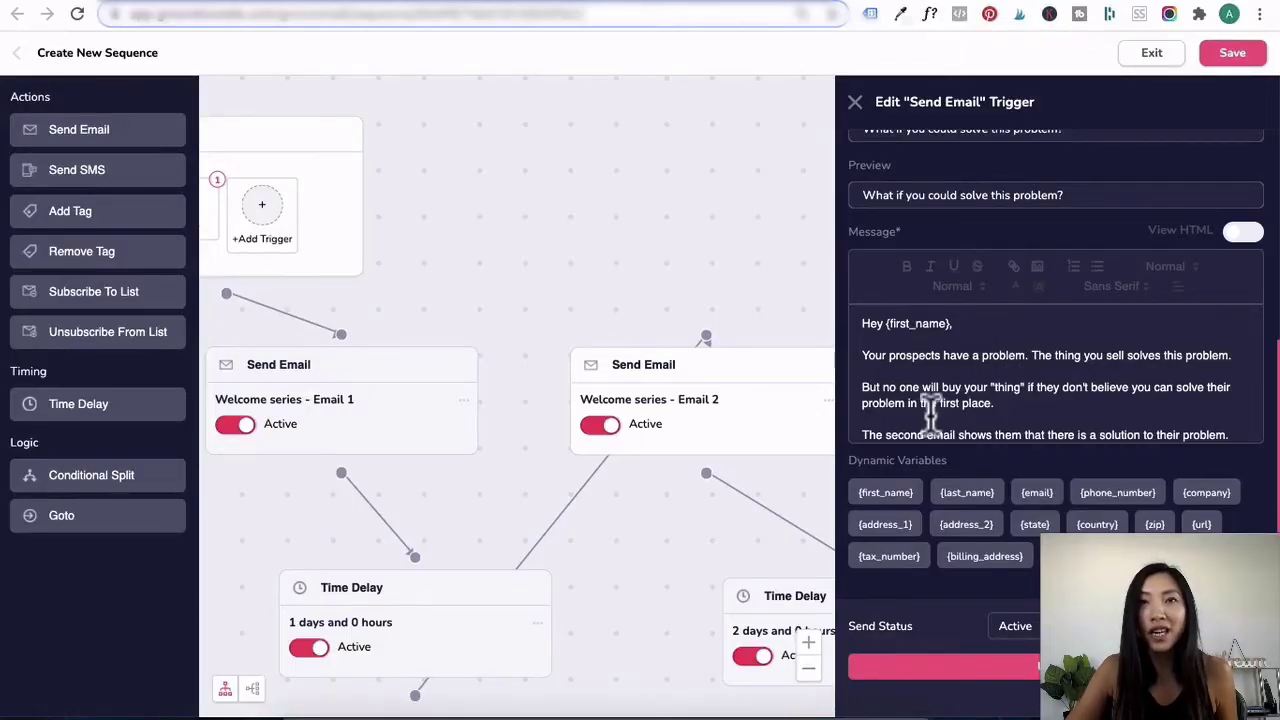
- Read through the message of the "What if you could solve this problem?" email in the welcome sequence
scroll(930, 405, "down", 1)
scroll(927, 409, "down", 1)
scroll(1057, 403, "up", 1)
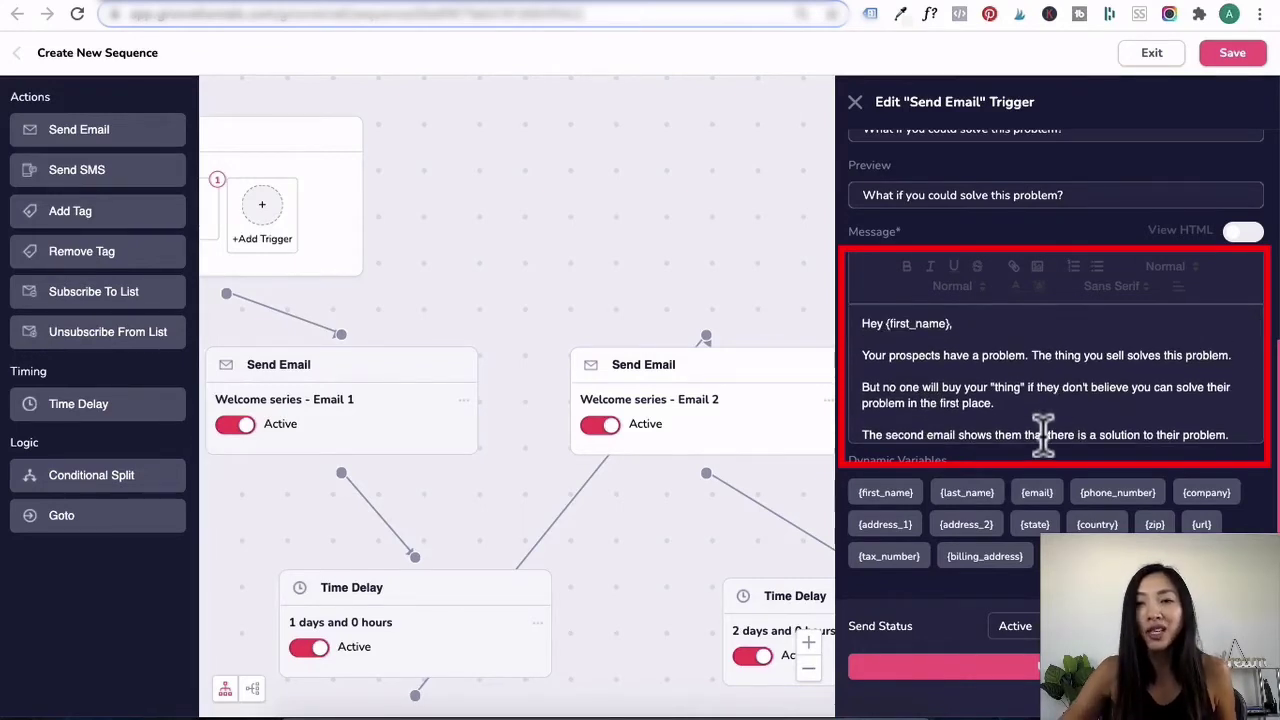
scroll(1043, 432, "down", 3)
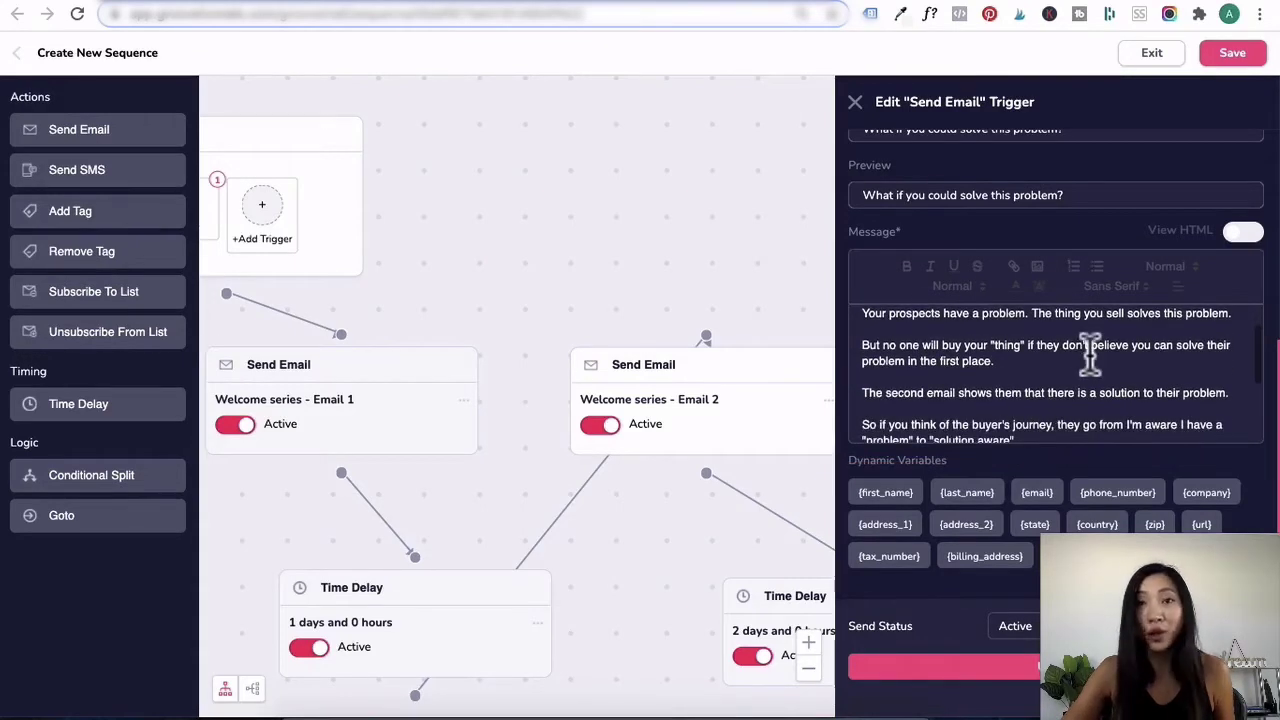
- Copy the HTML source of the "What if you could solve this problem?" email message into the code pane of html5-editor.net
scroll(1090, 355, "down", 1)
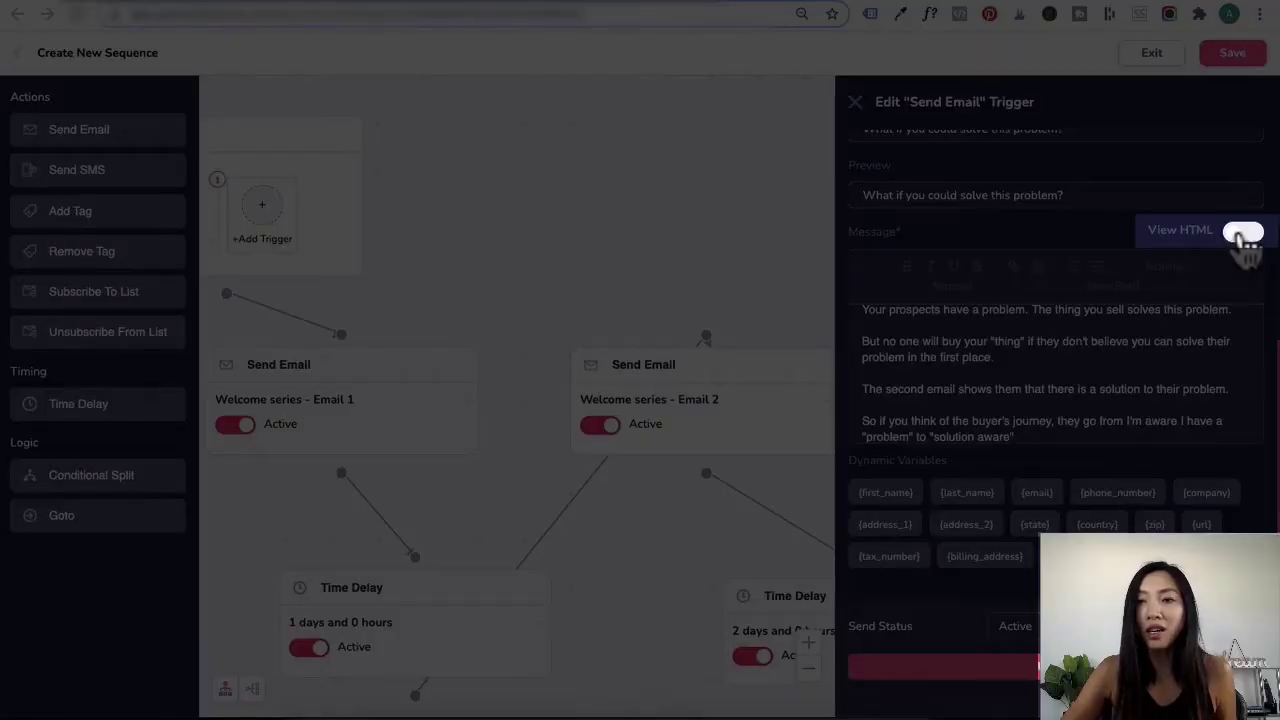
left_click(1243, 234)
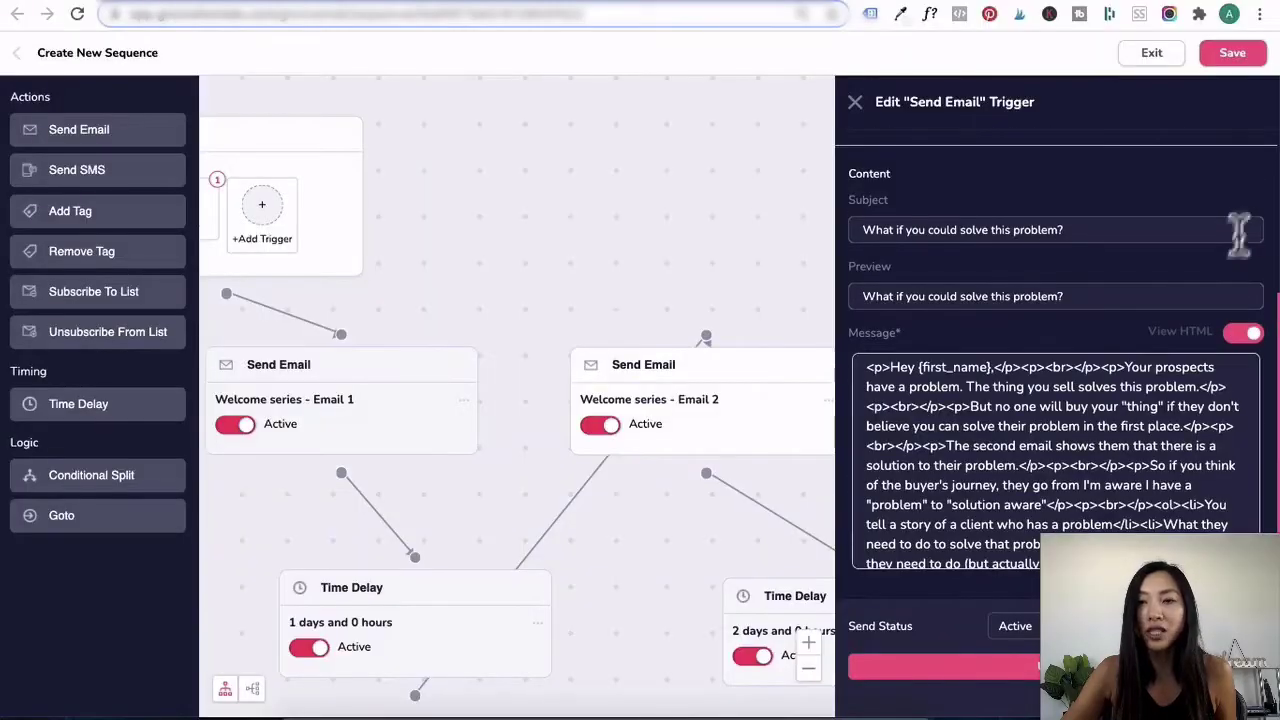
key("ctrl+a")
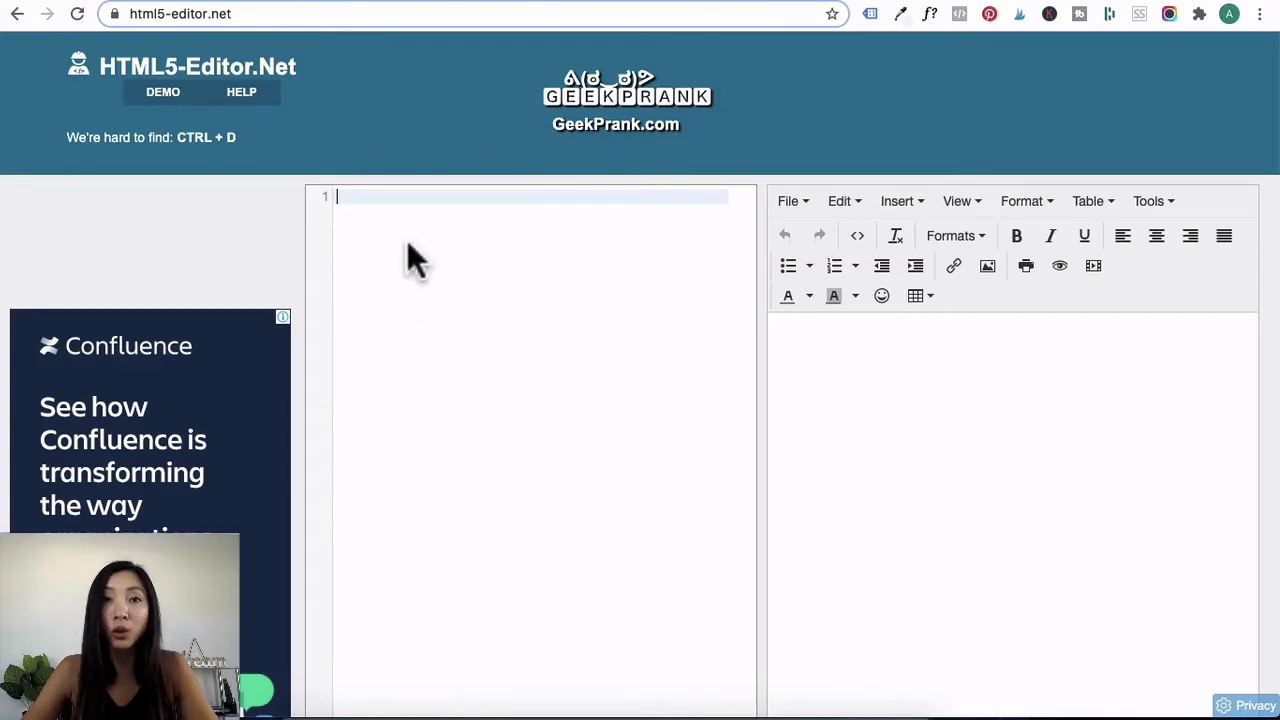
type("<p>Hey {first_name},</p><p><br></p><p>Your prospects have a problem. The thing you sell solves this problem.</p><p><br></p><p>But no one will buy your \"thing\" if they don't believe you can solve their problem in the first place.</p><p><br></p><p>The second email shows them that there is a solution to their problem.</p><p><br></p><p>So if you think of the buyer's journey, they go from I'm aware I have a \"problem\" to \"solution aware\"</p><p><br></p><ol><li>You tell a story of a client who has a problem</li><li>What they need to do to solve that problem</li><li>What do they think they need to do (but actually don't)</li></ol><p><br></p><p>Answer those questions in your email by tearing dow the thing they think they need and fill in the thing they ACTUALLY need.</p>")
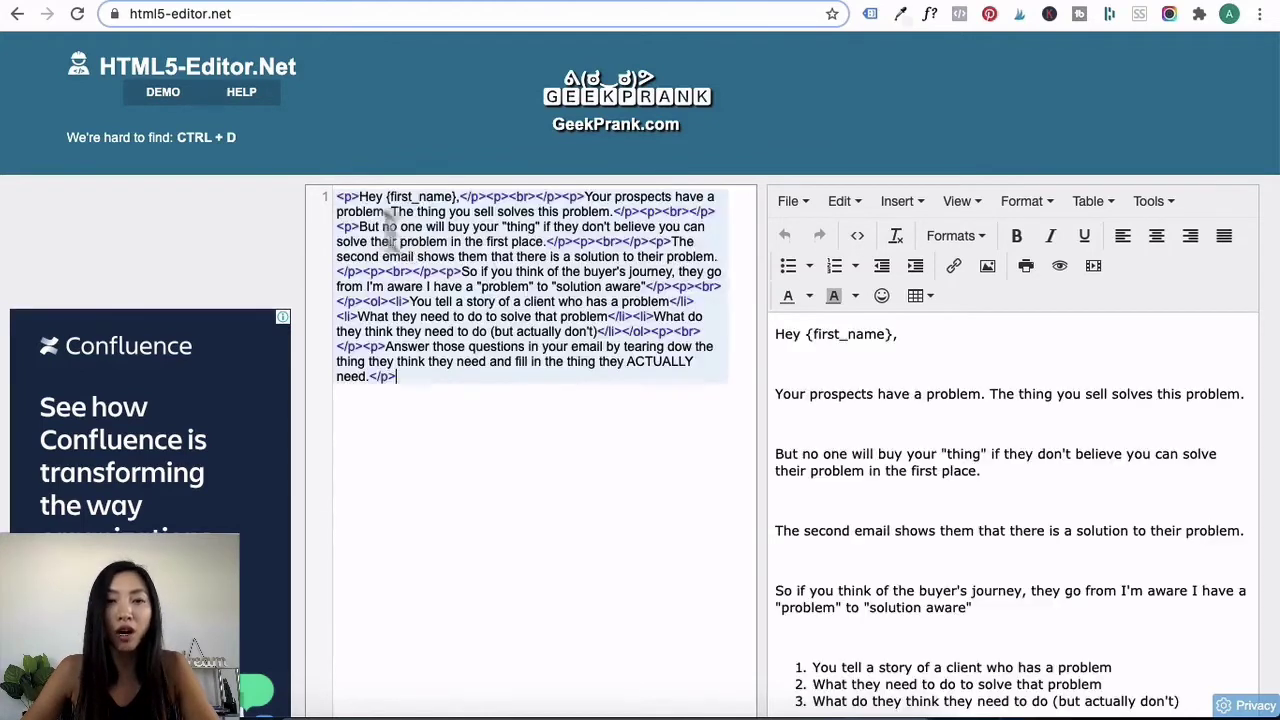
- Delete the blank lines between the email's paragraphs and around the numbered list in the visual editor
scroll(935, 575, "down", 1)
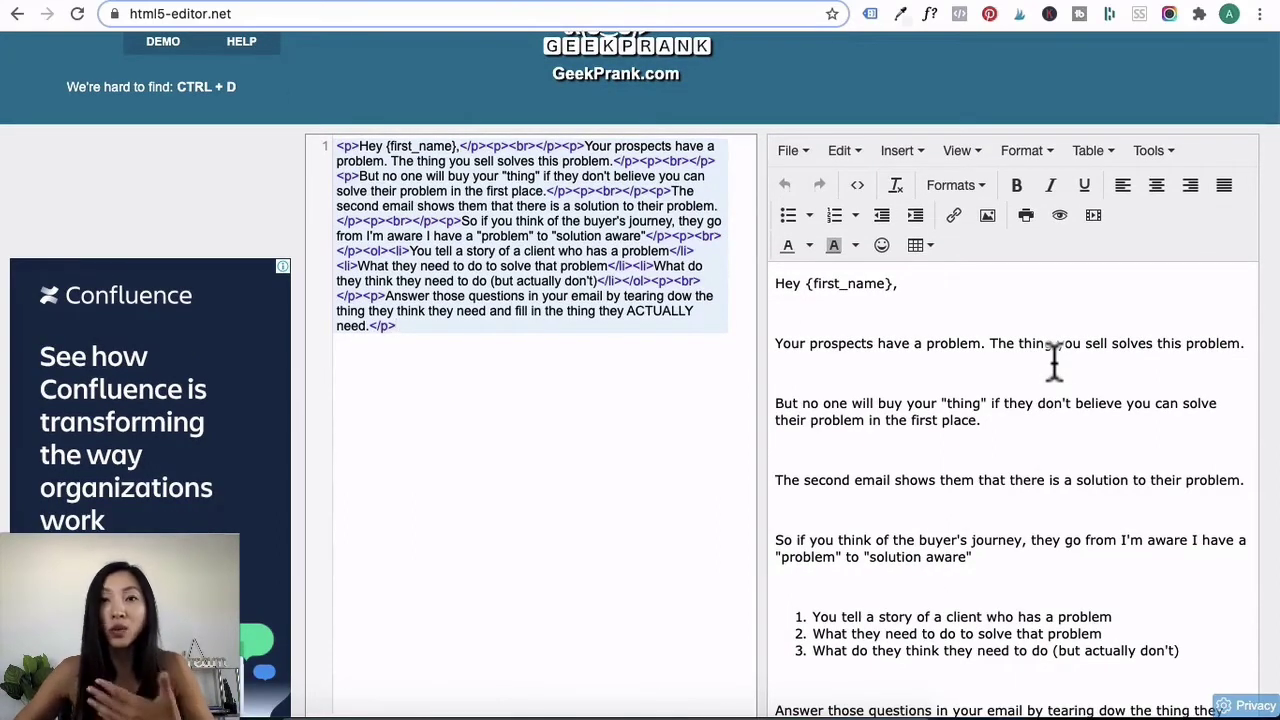
left_click(887, 310)
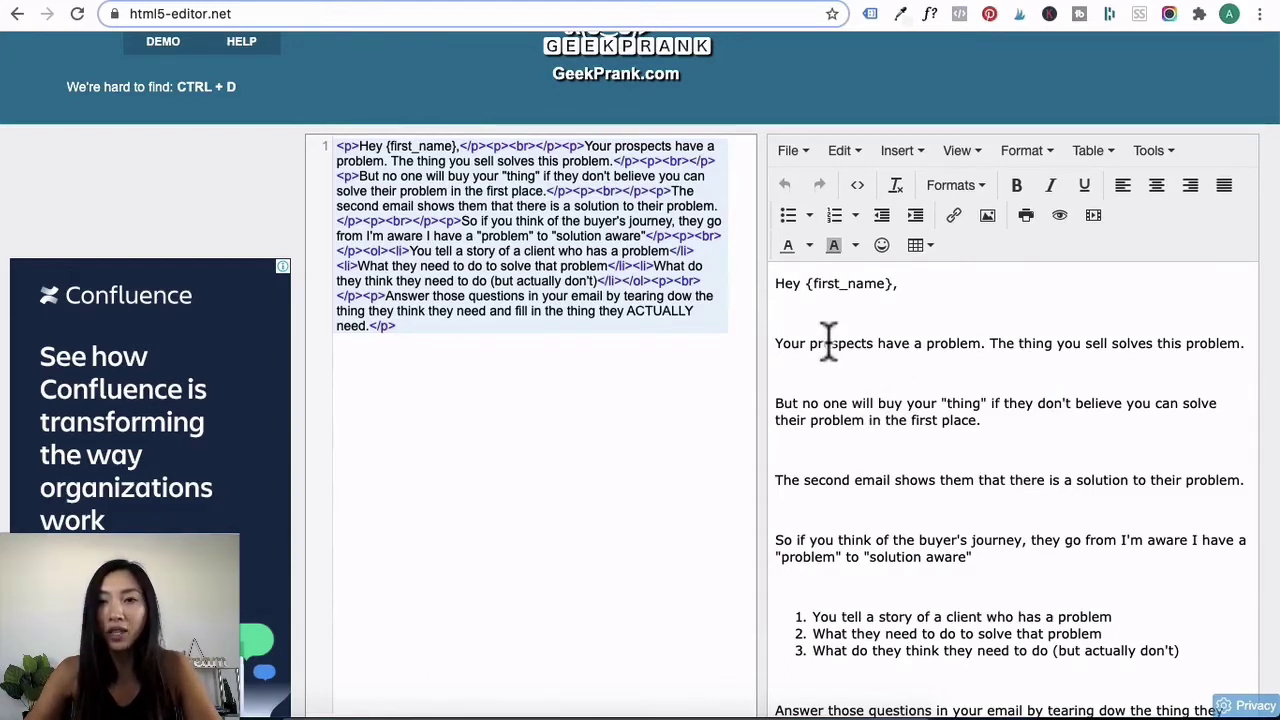
key("BackSpace")
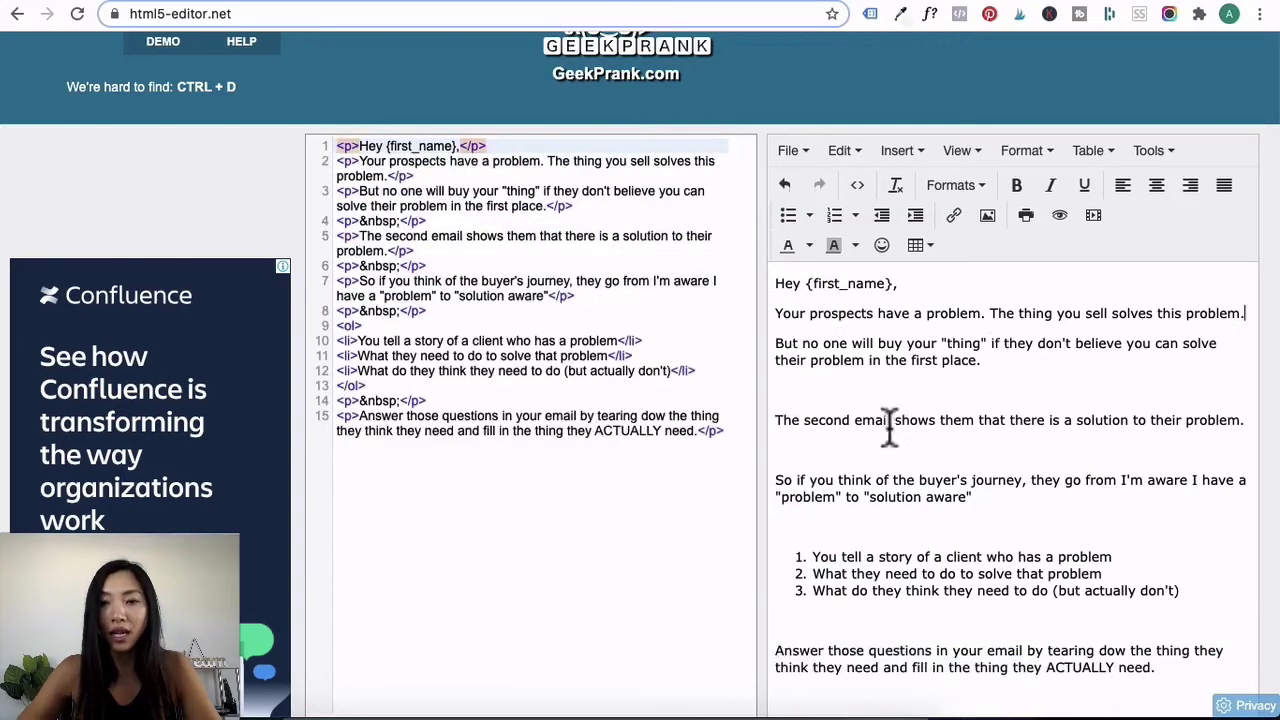
left_click(889, 398)
key("BackSpace")
left_click(872, 420)
key("BackSpace")
left_click(851, 471)
key("Delete")
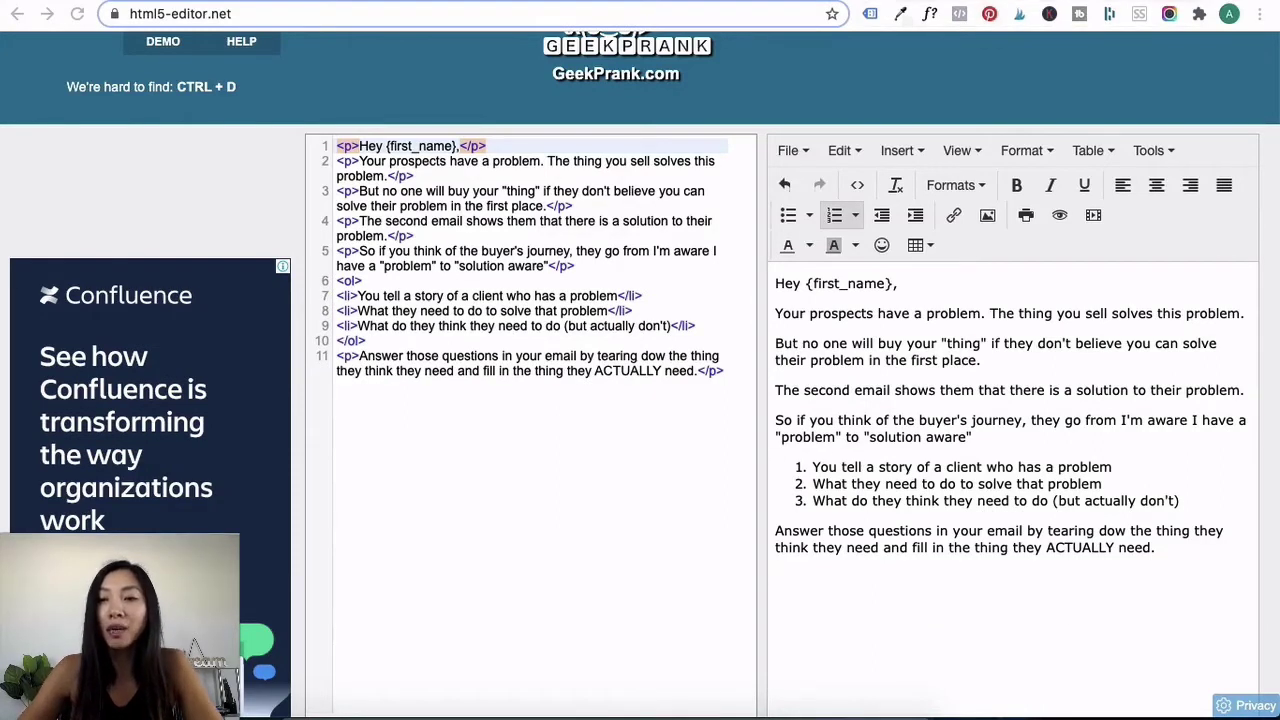
- Insert a 🤔 emoji after "Your prospects have a problem" and keep it on the same line as that text
left_click(992, 316)
type("🤔")
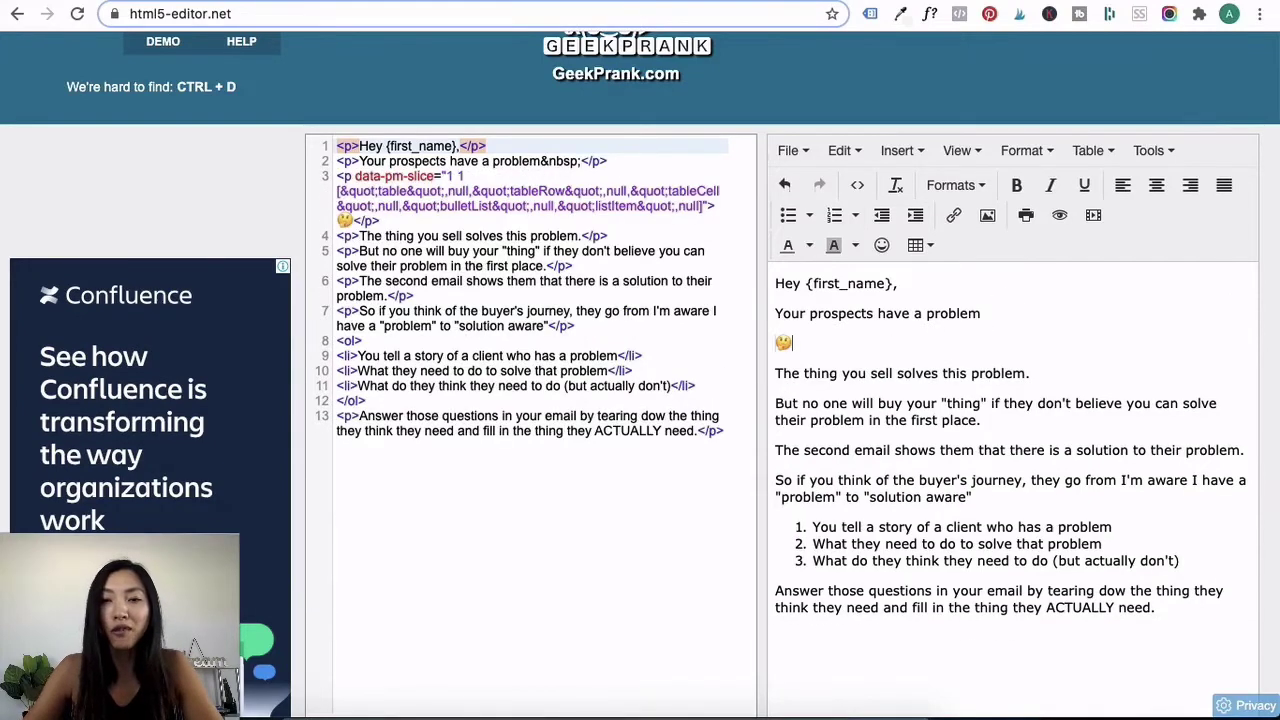
key("BackSpace")
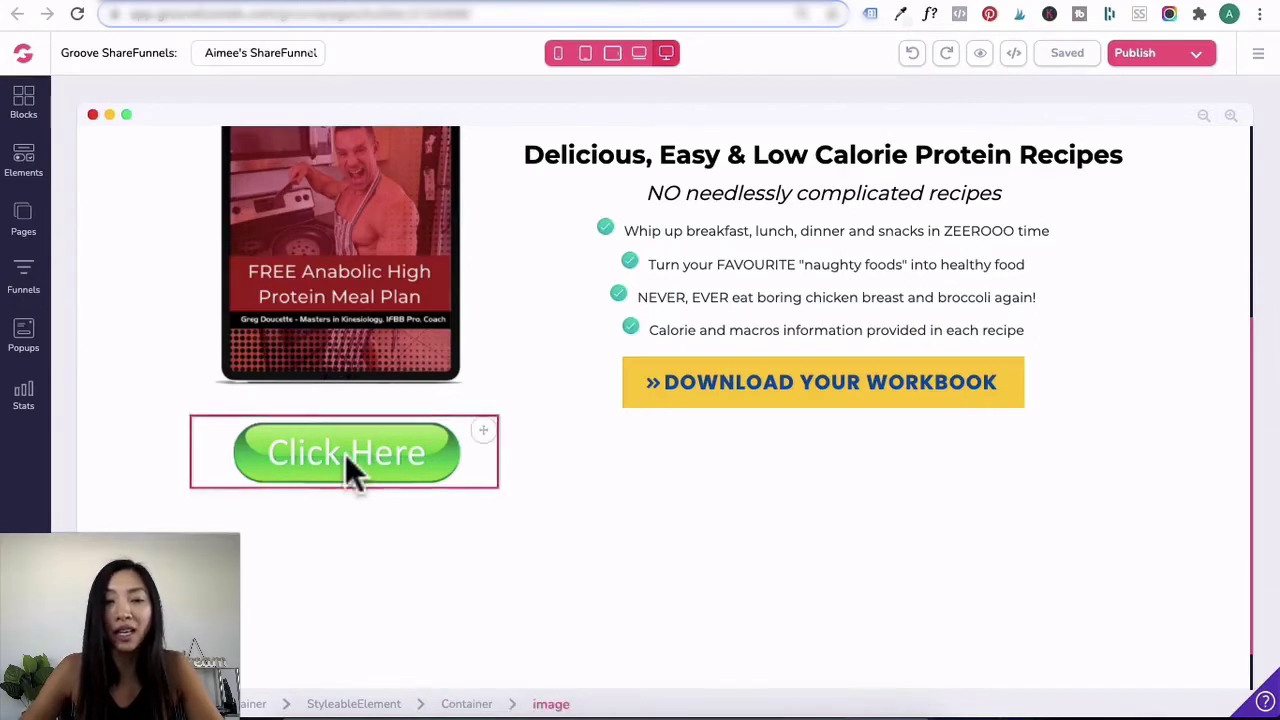
- In the GrooveFunnels page builder, open the green Click Here button image in its own tab and copy its image address
right_click(347, 458)
left_click(399, 464)
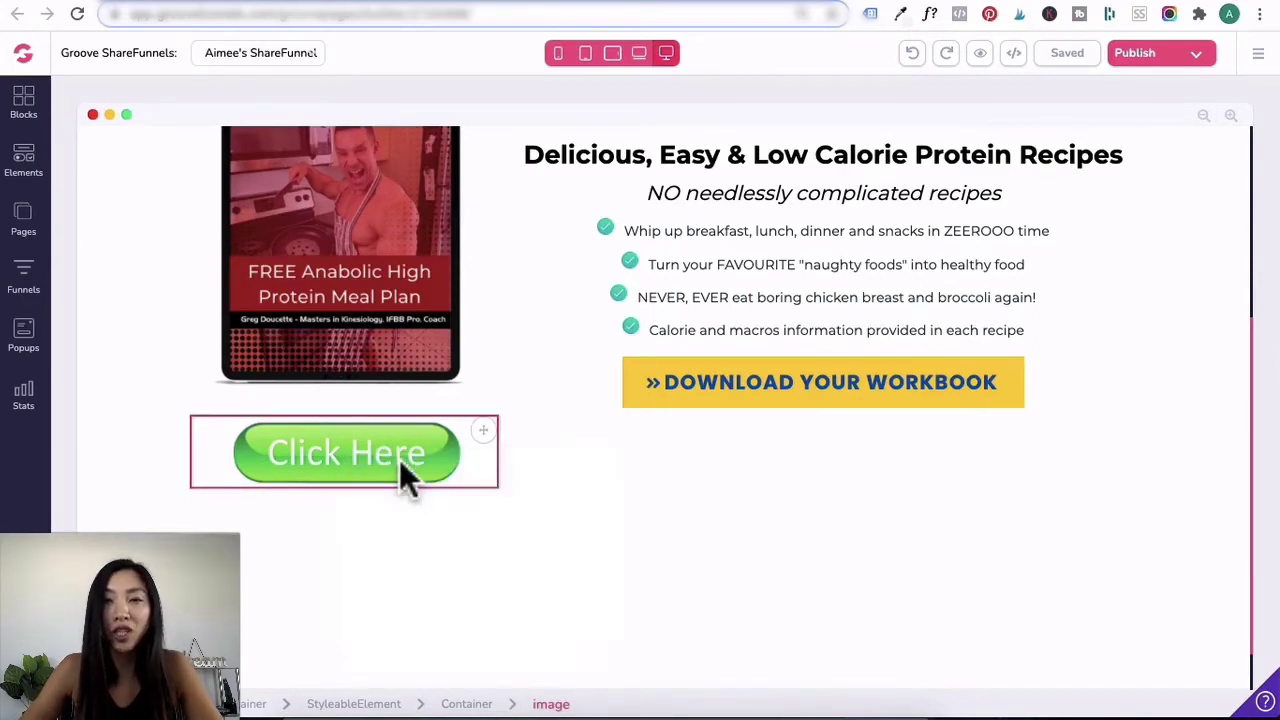
left_click(730, 28)
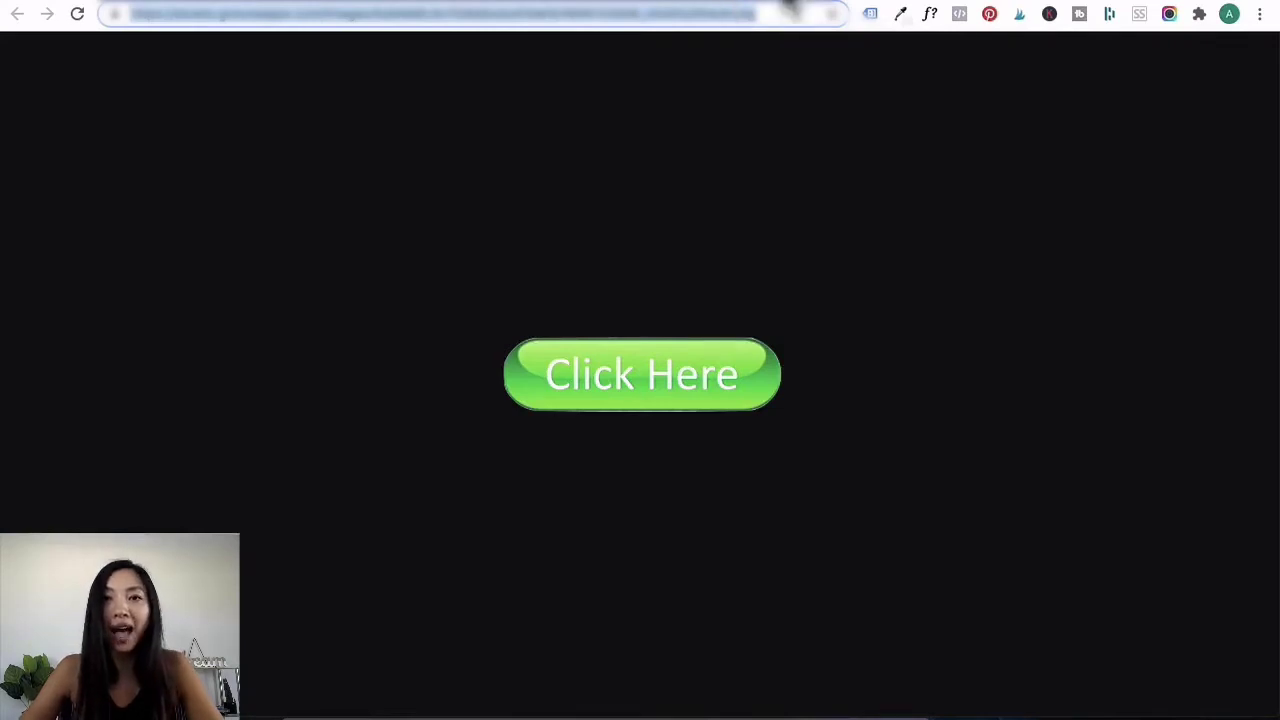
key("ctrl+w")
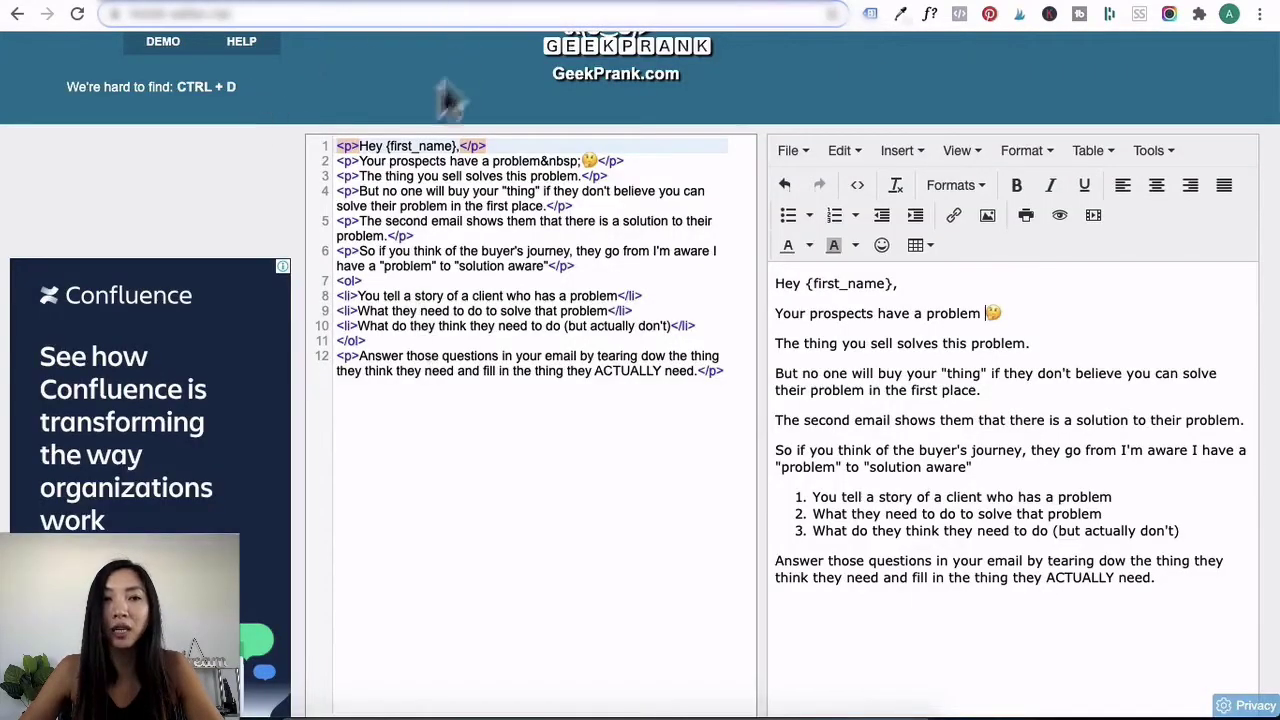
- Back in html5-editor.net, insert the Click Here image on a new line below the email's last paragraph using the copied address
key("Return")
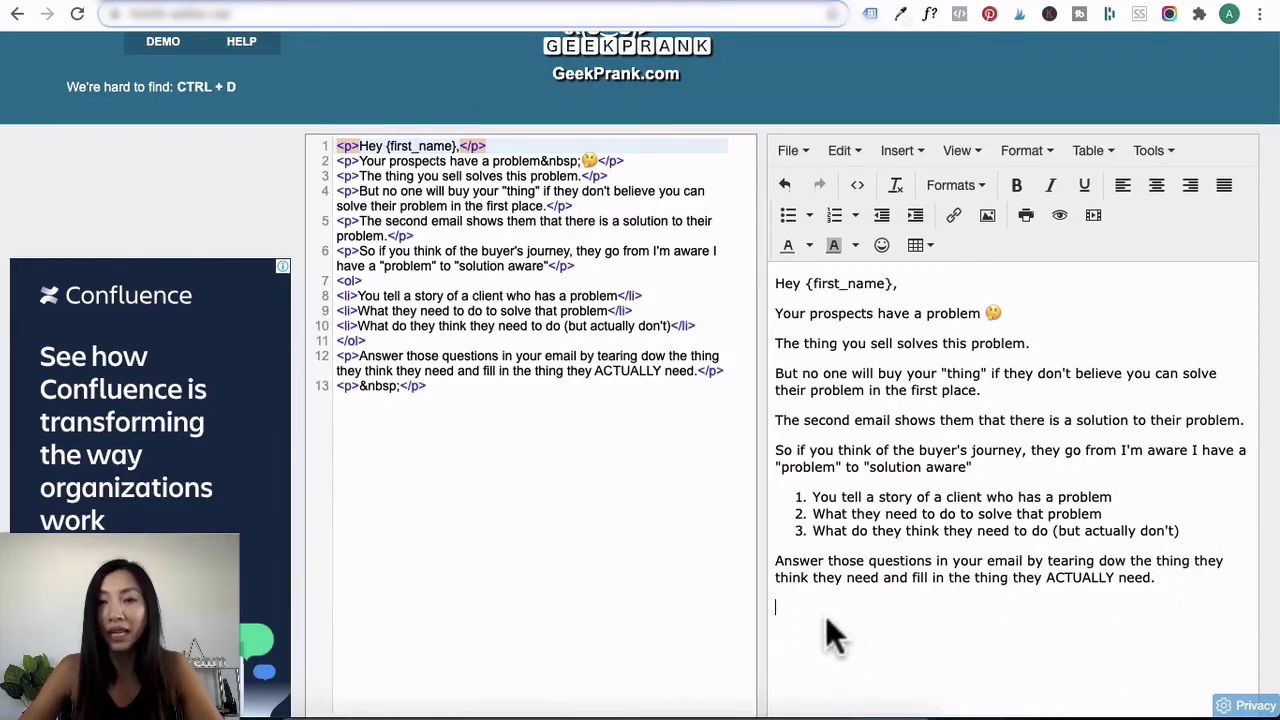
left_click(922, 157)
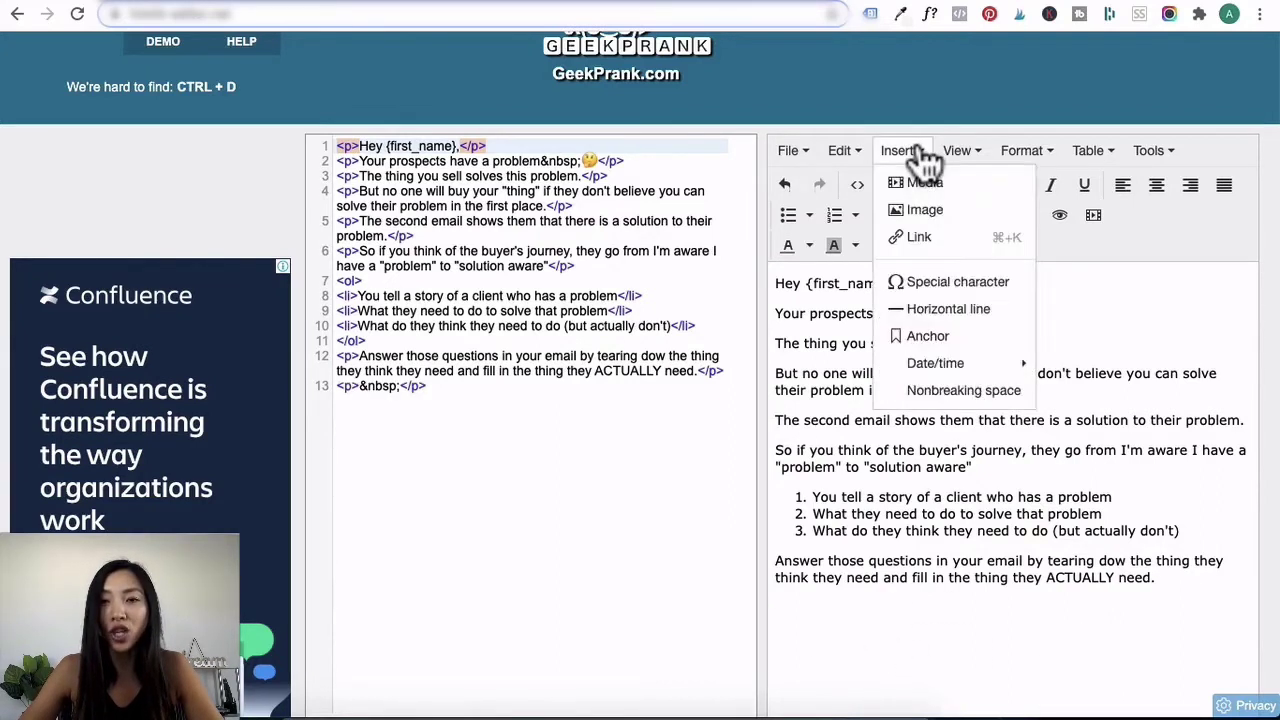
left_click(929, 210)
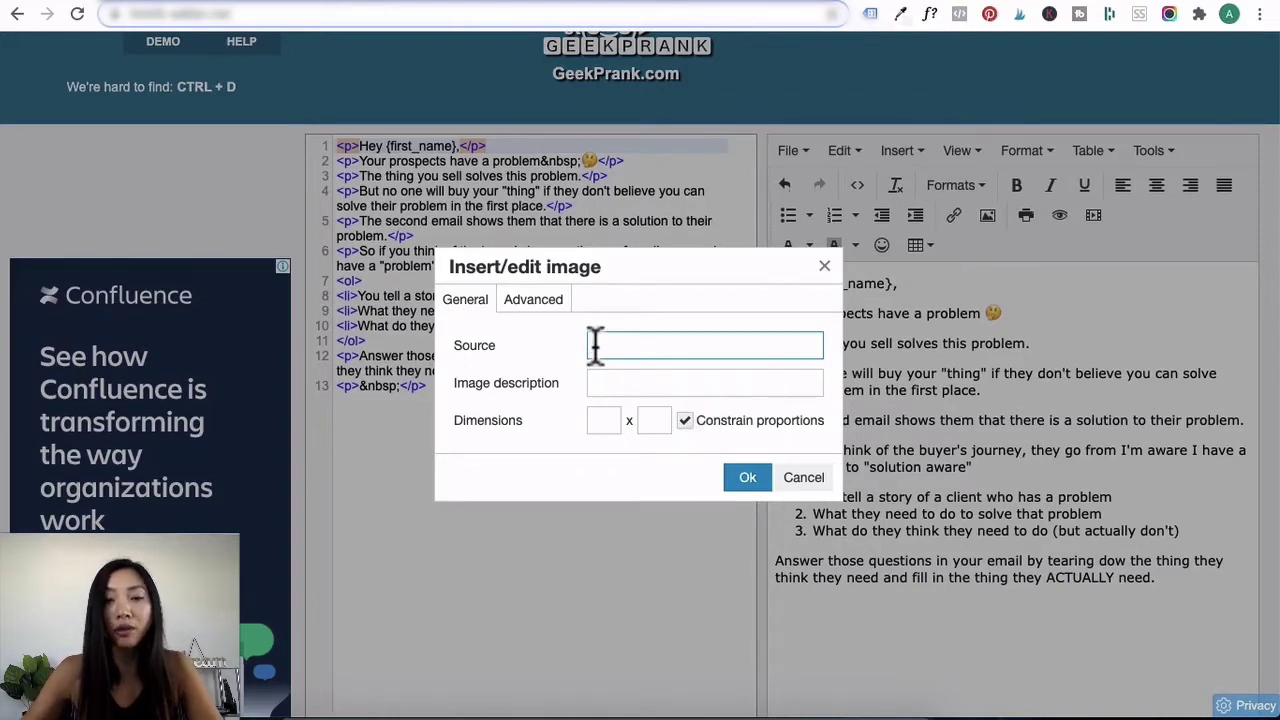
key("ctrl+v")
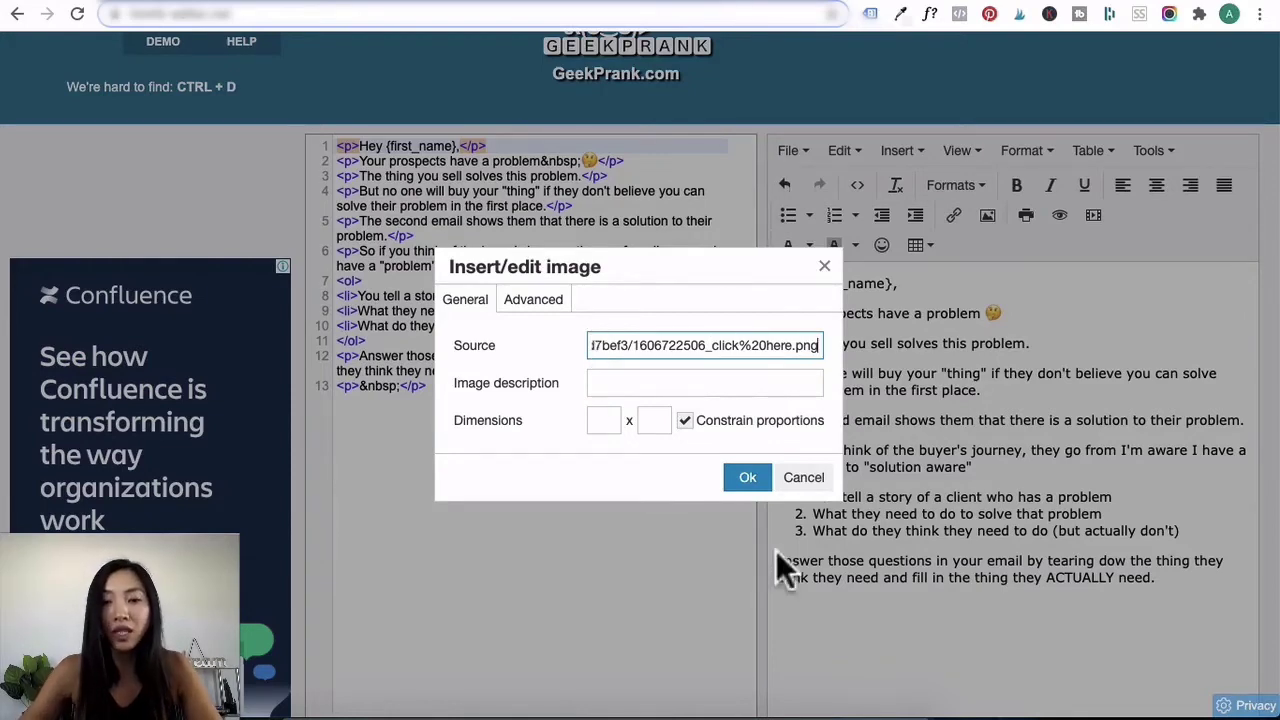
left_click(746, 478)
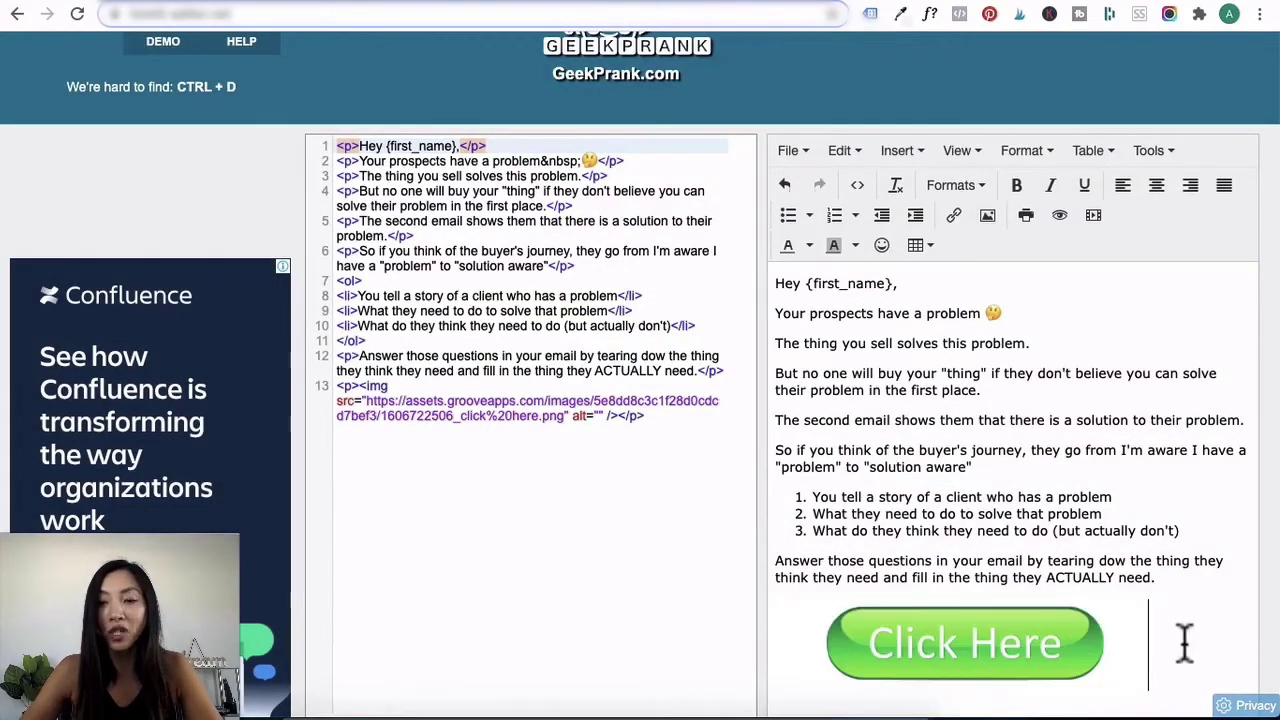
left_click(1034, 640)
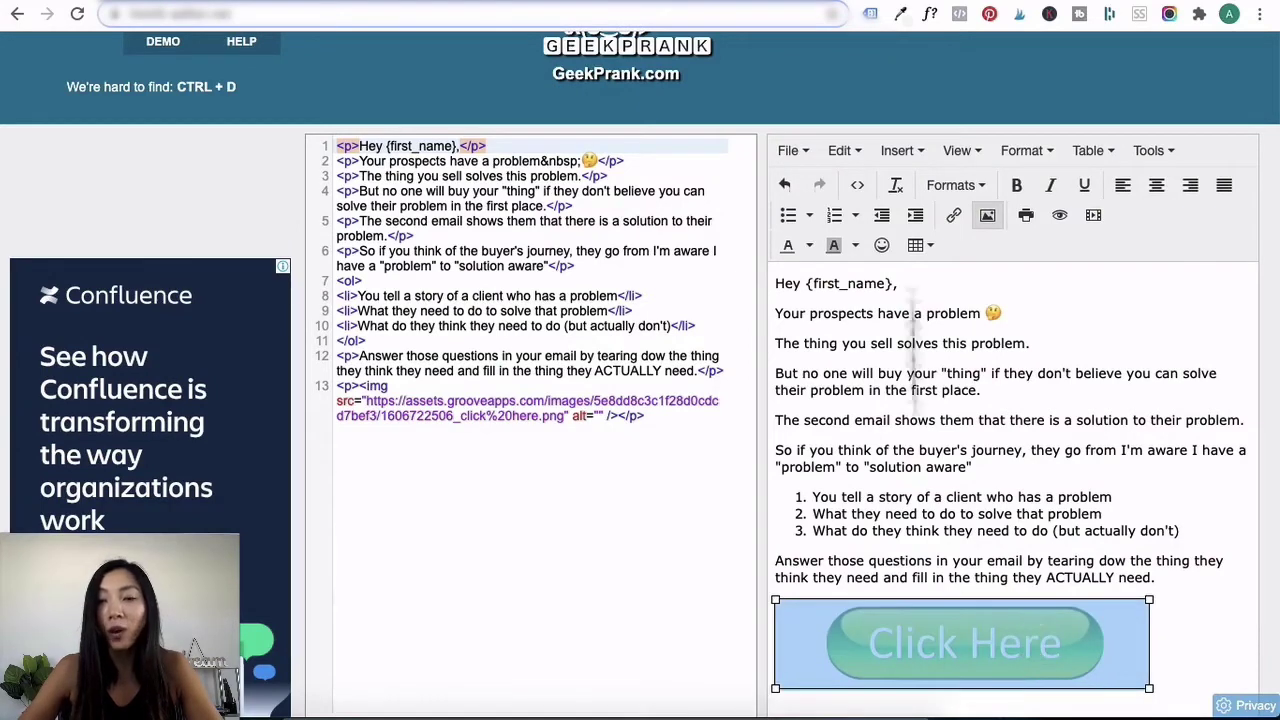
left_click(953, 215)
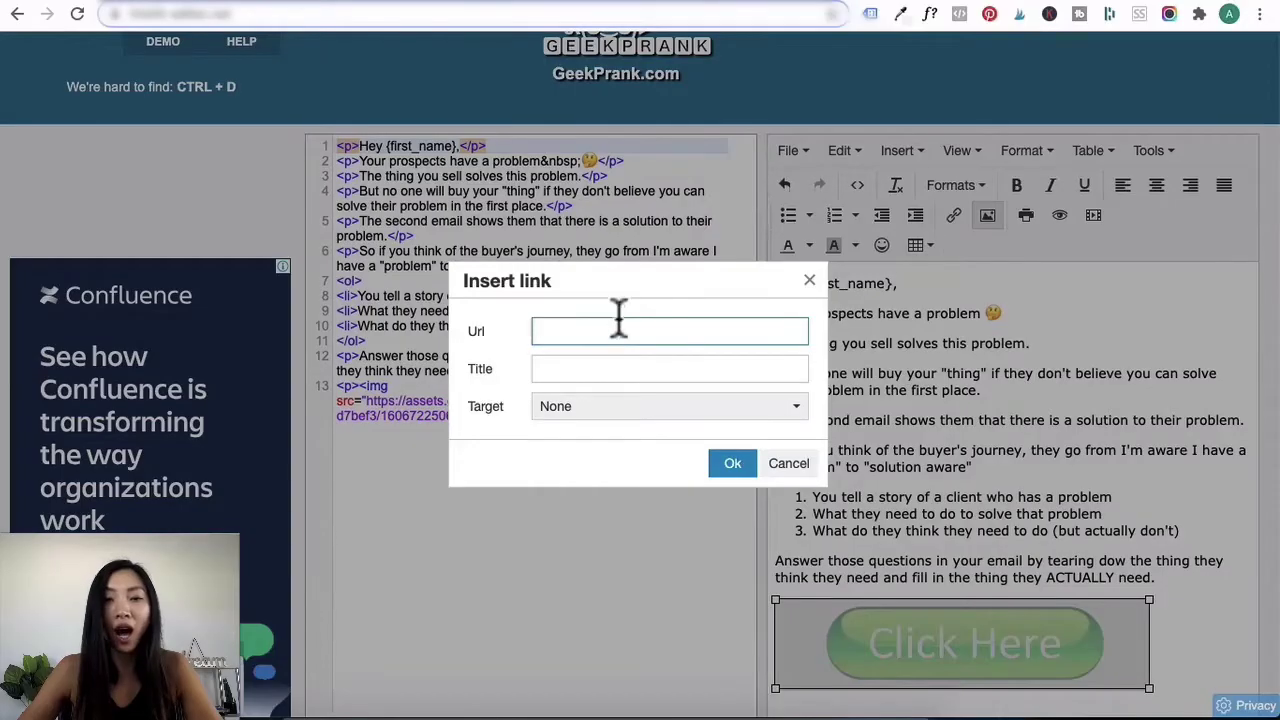
left_click(605, 335)
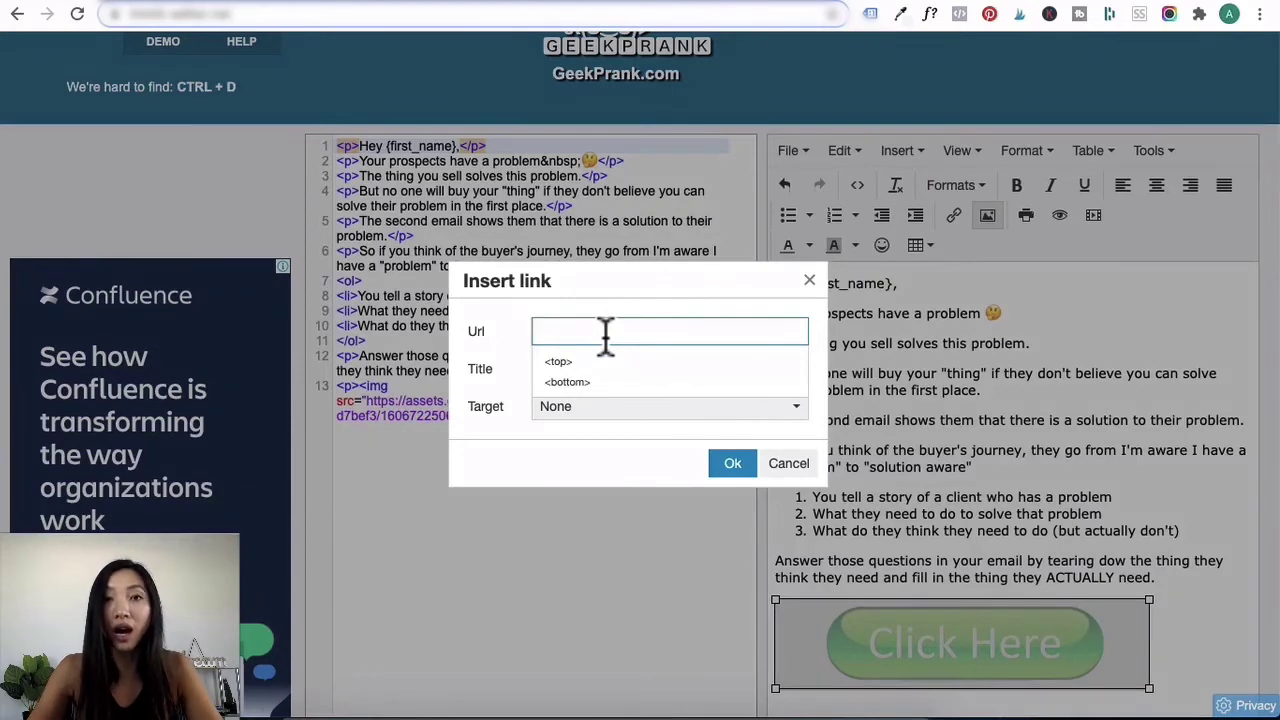
type("https://google.com")
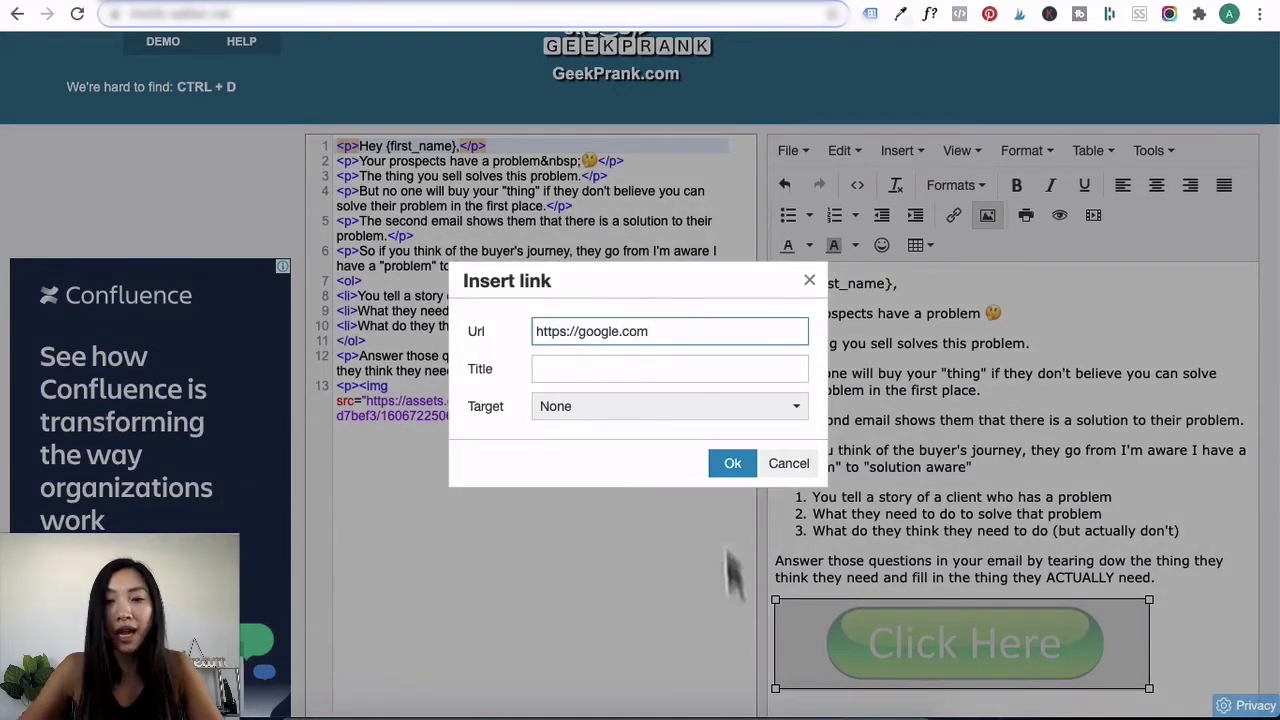
left_click(729, 466)
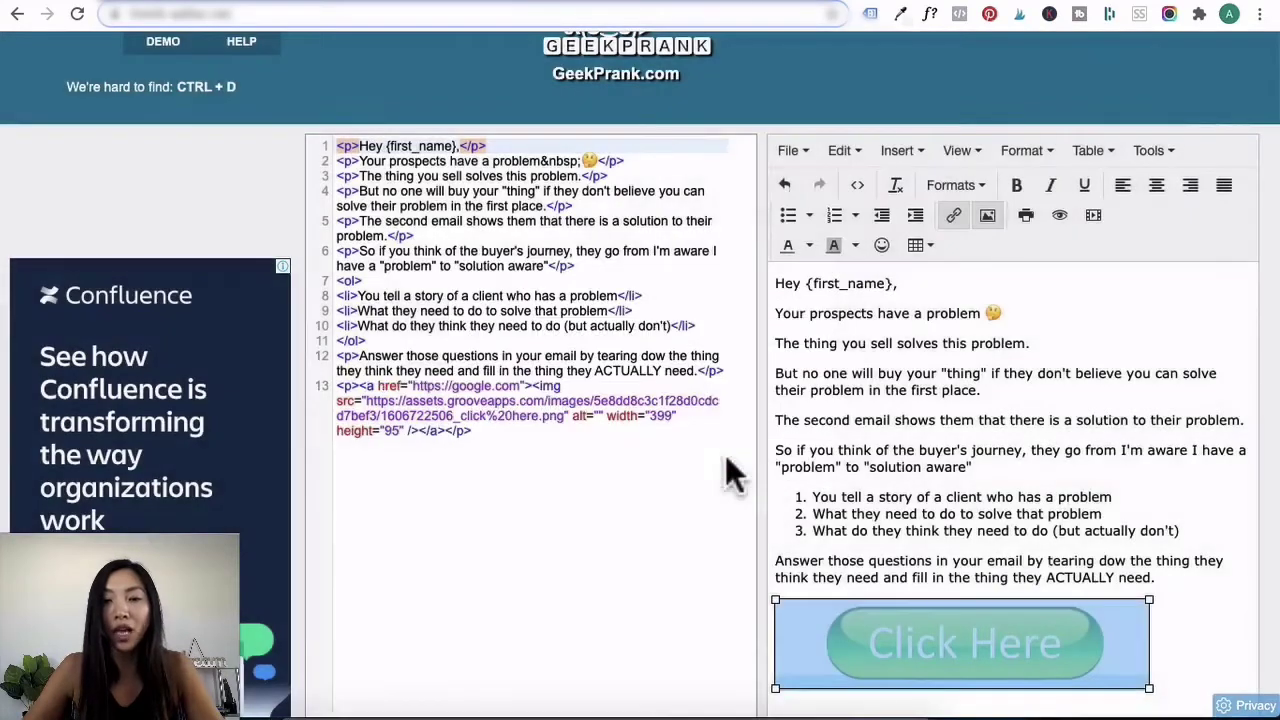
left_click(1209, 614)
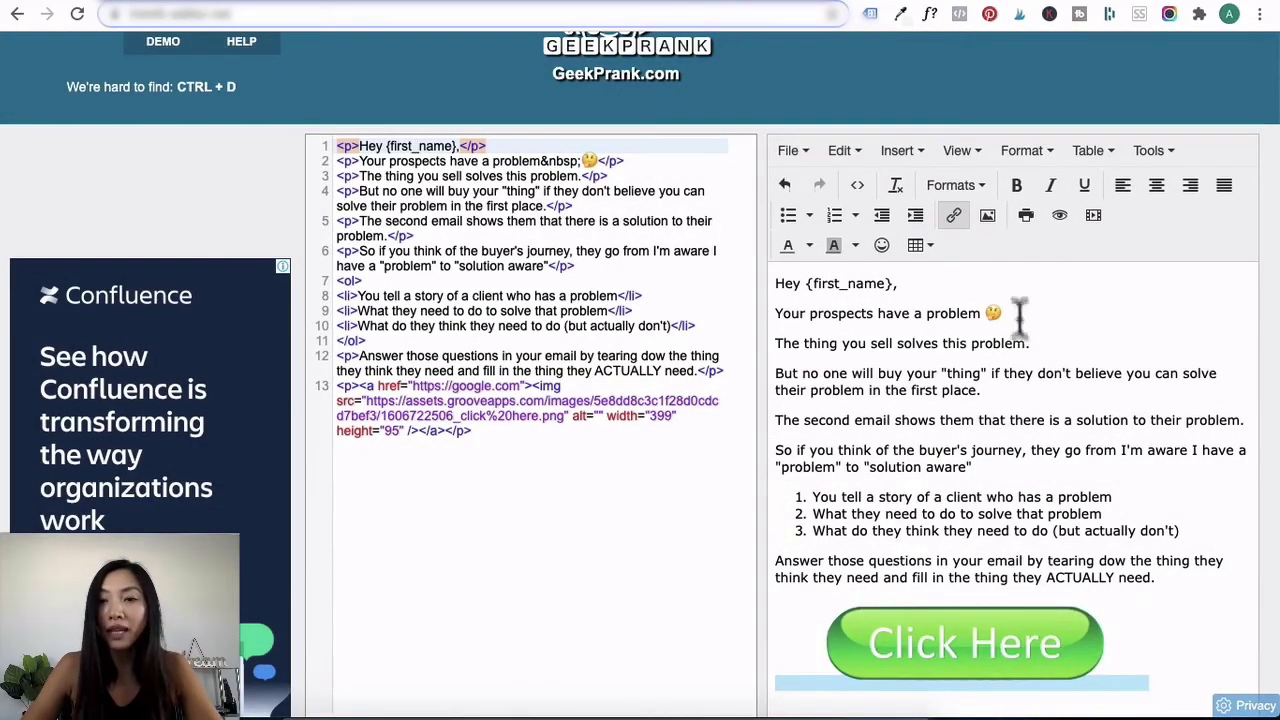
left_click(1000, 643)
left_click_drag(1150, 689, 1028, 655)
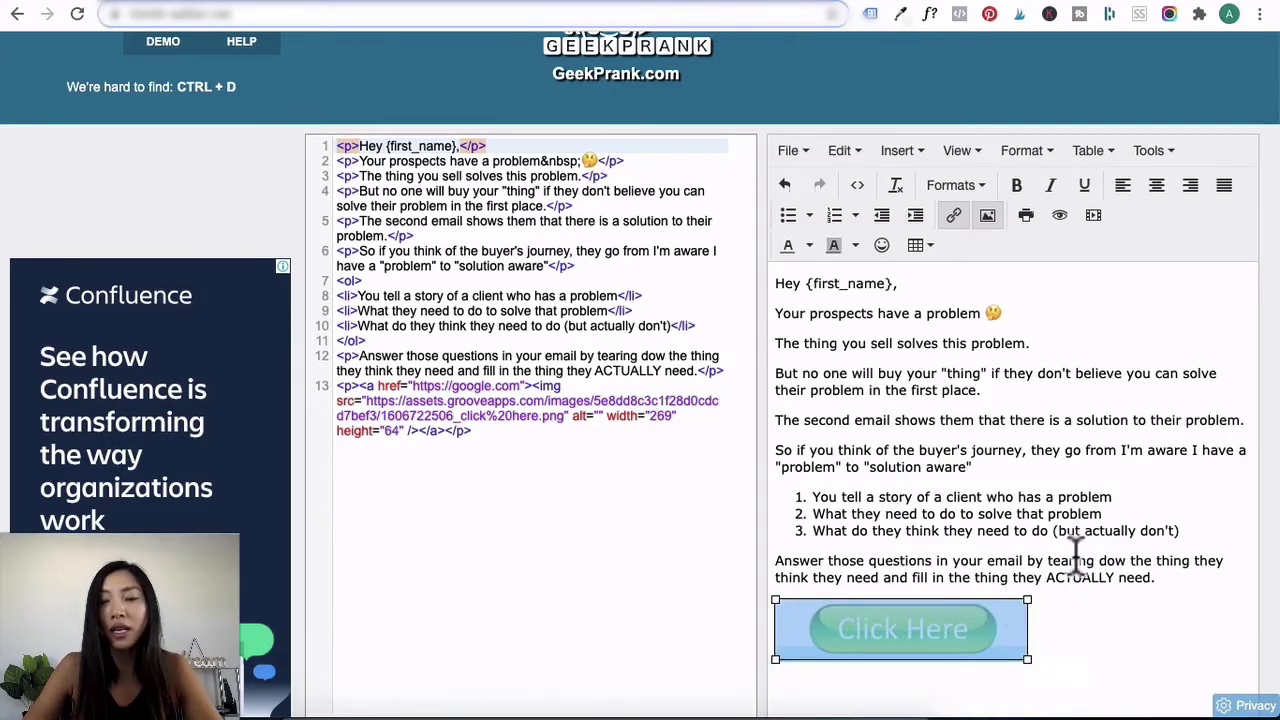
- Copy all the edited HTML code and replace the GrooveMail email message's HTML with it
left_click(653, 522)
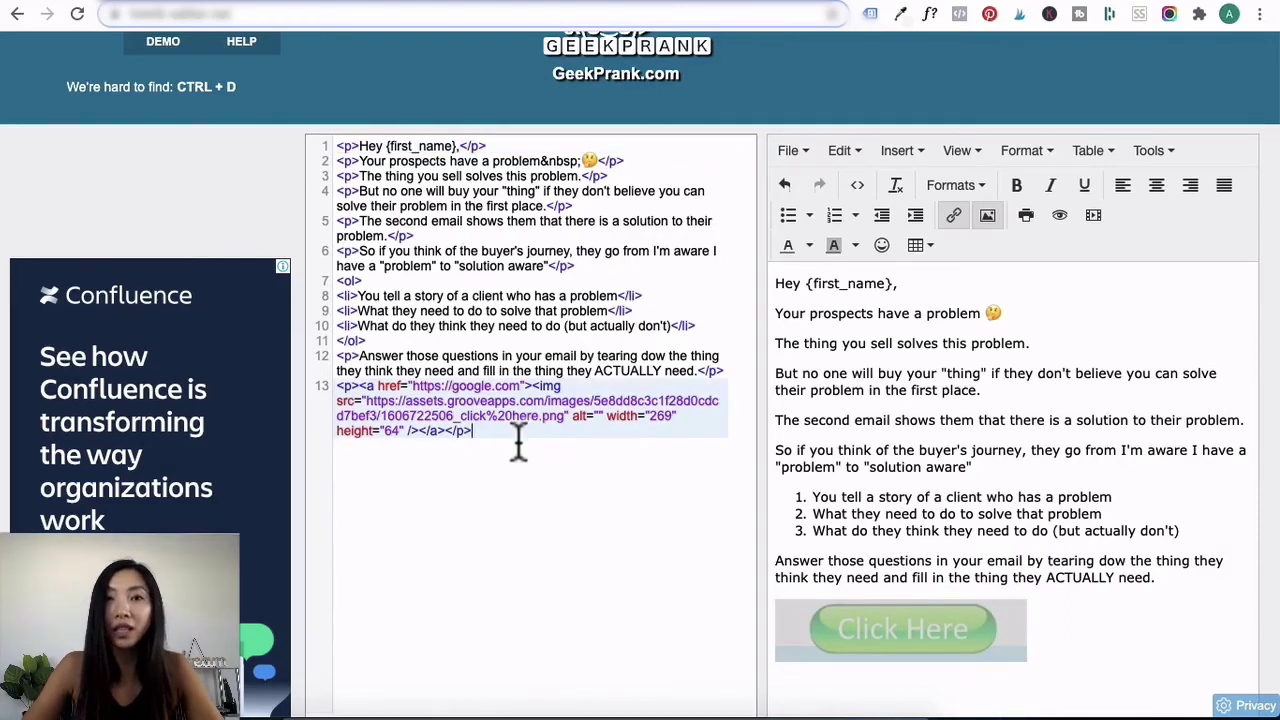
left_click_drag(518, 440, 329, 155)
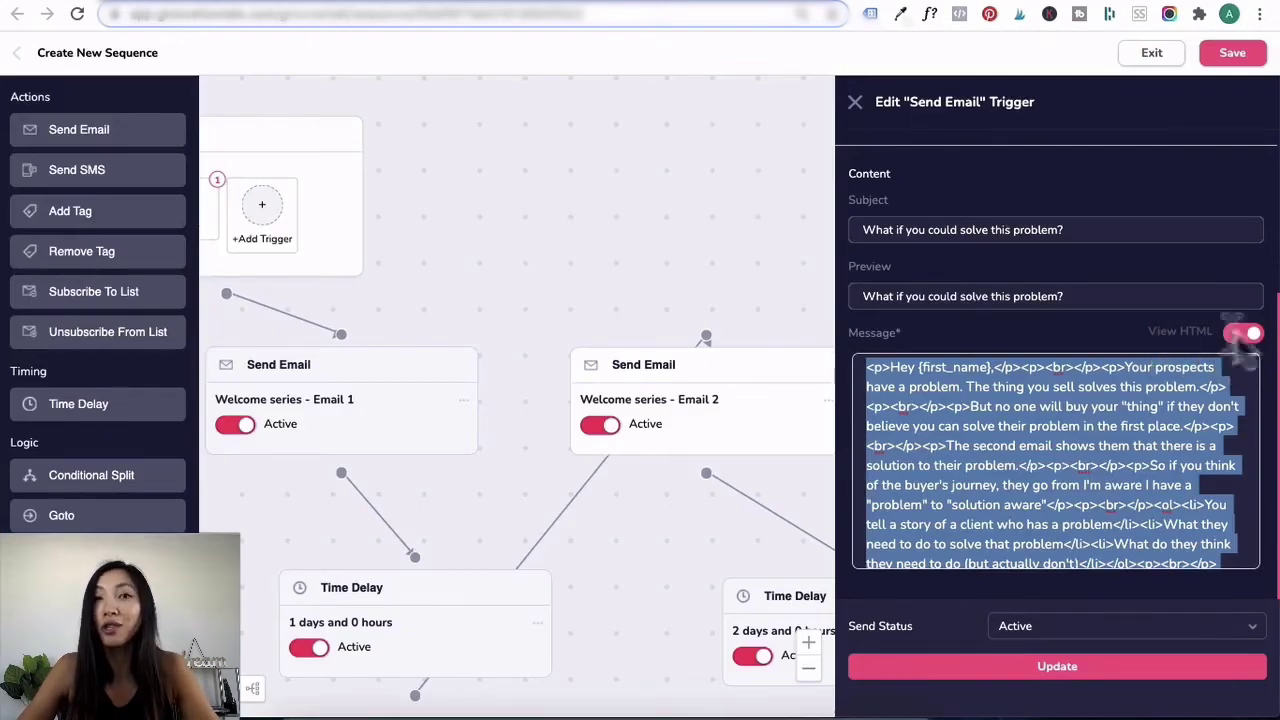
left_click(1125, 398)
key("BackSpace")
key("ctrl+v")
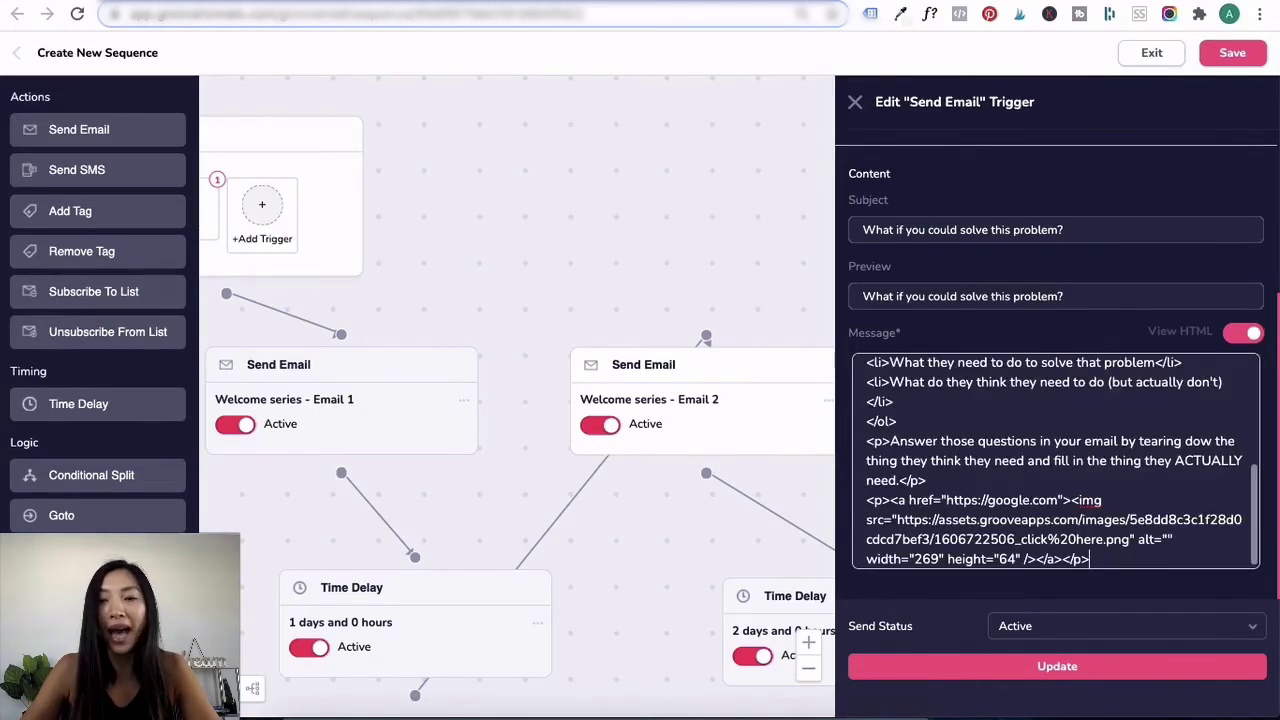
- Check the rendered message in the visual view, and save the updated email and the welcome sequence
left_click(1242, 336)
scroll(1037, 475, "down", 2)
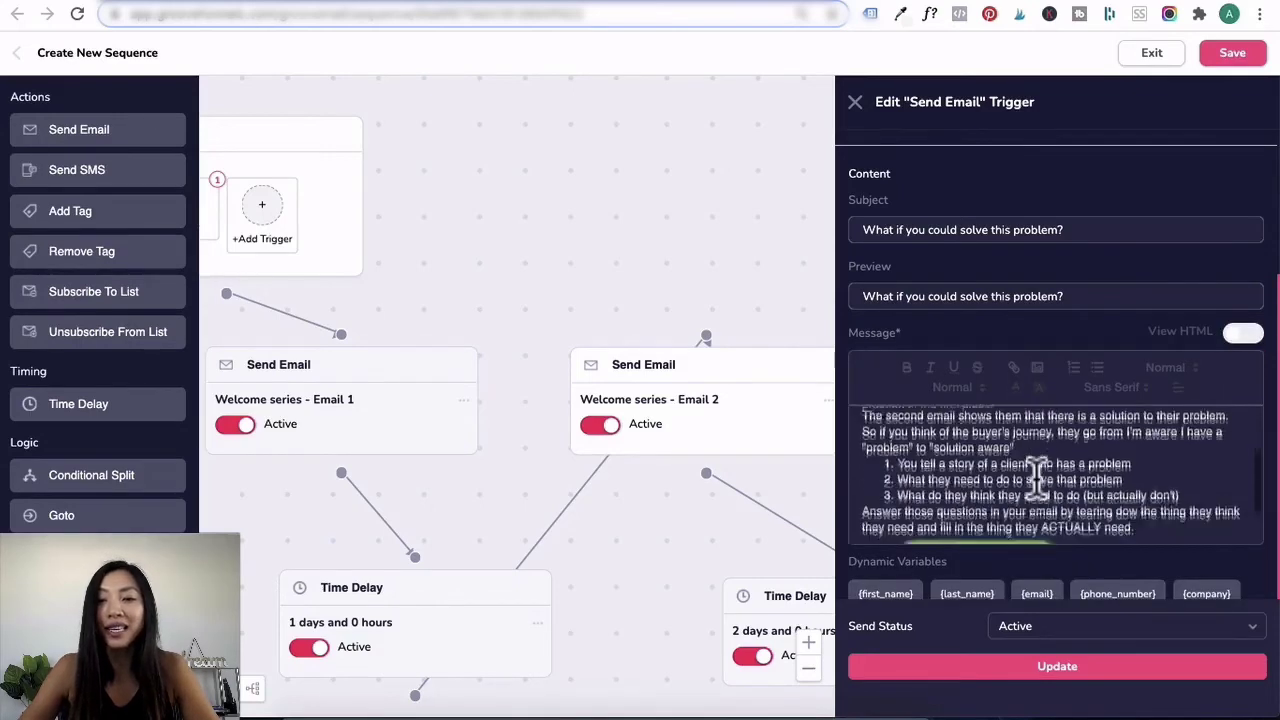
scroll(1037, 478, "down", 2)
scroll(988, 515, "up", 2)
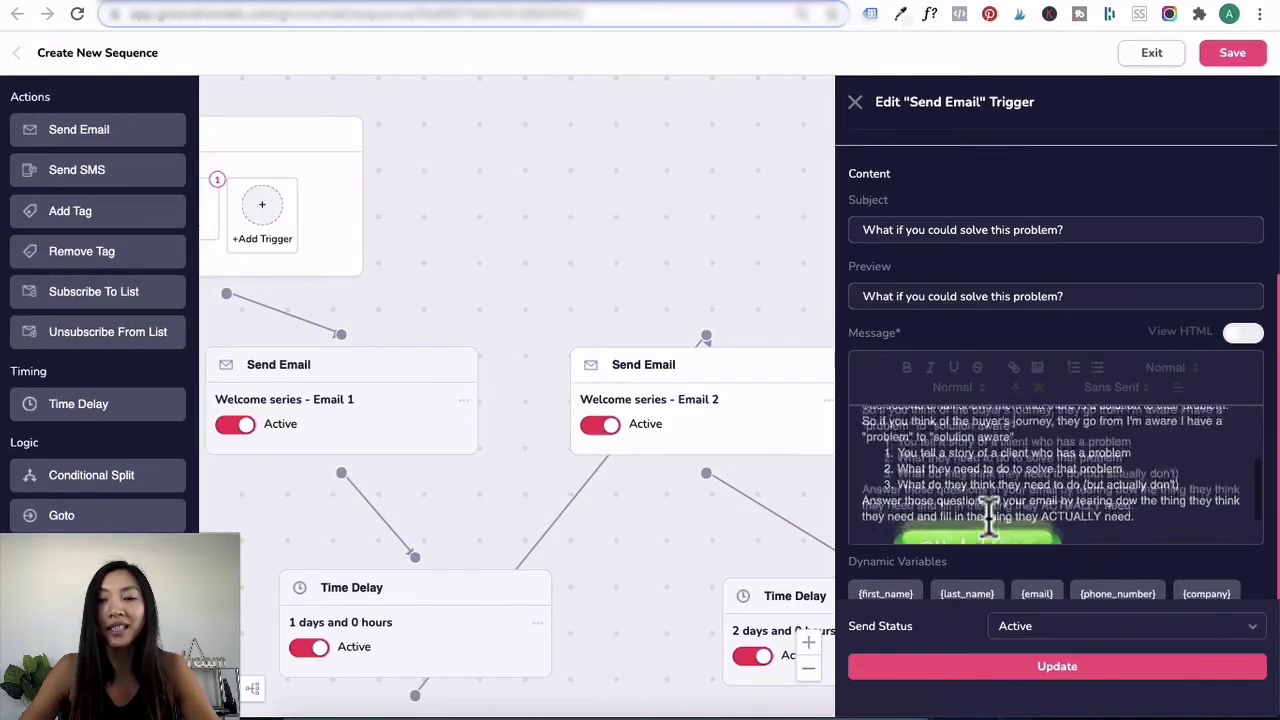
left_click(1080, 686)
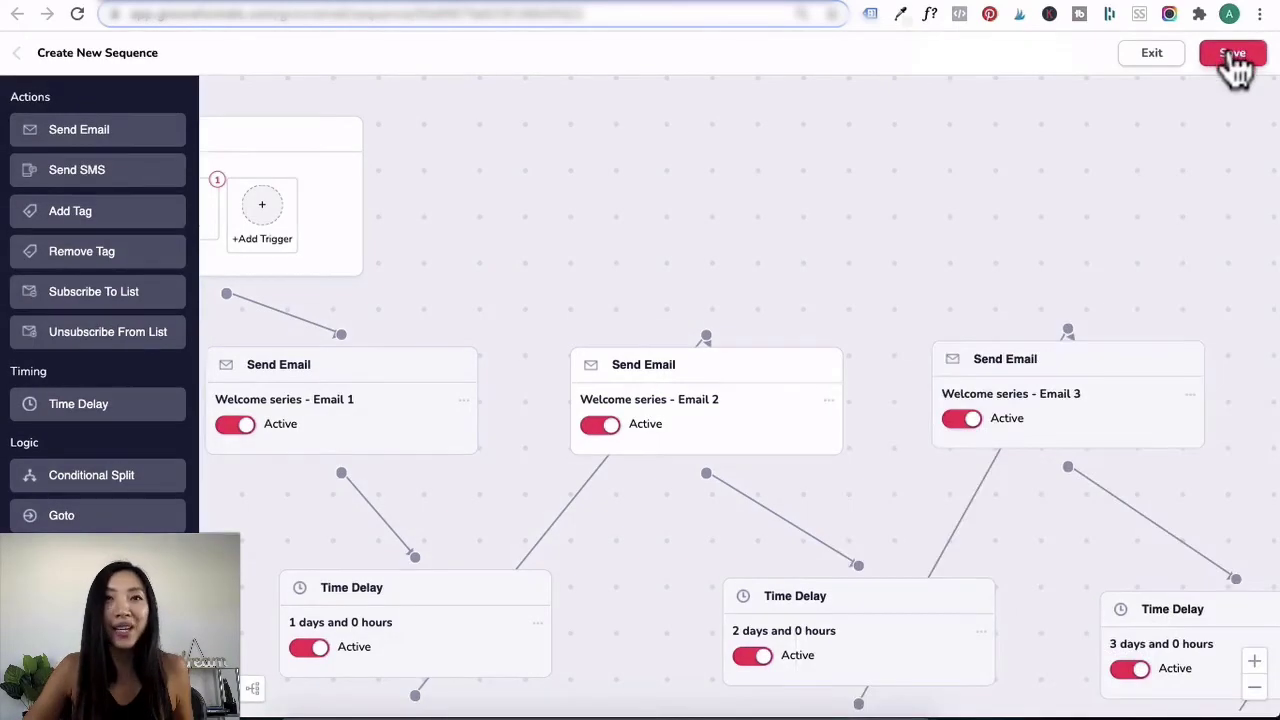
left_click(1233, 56)
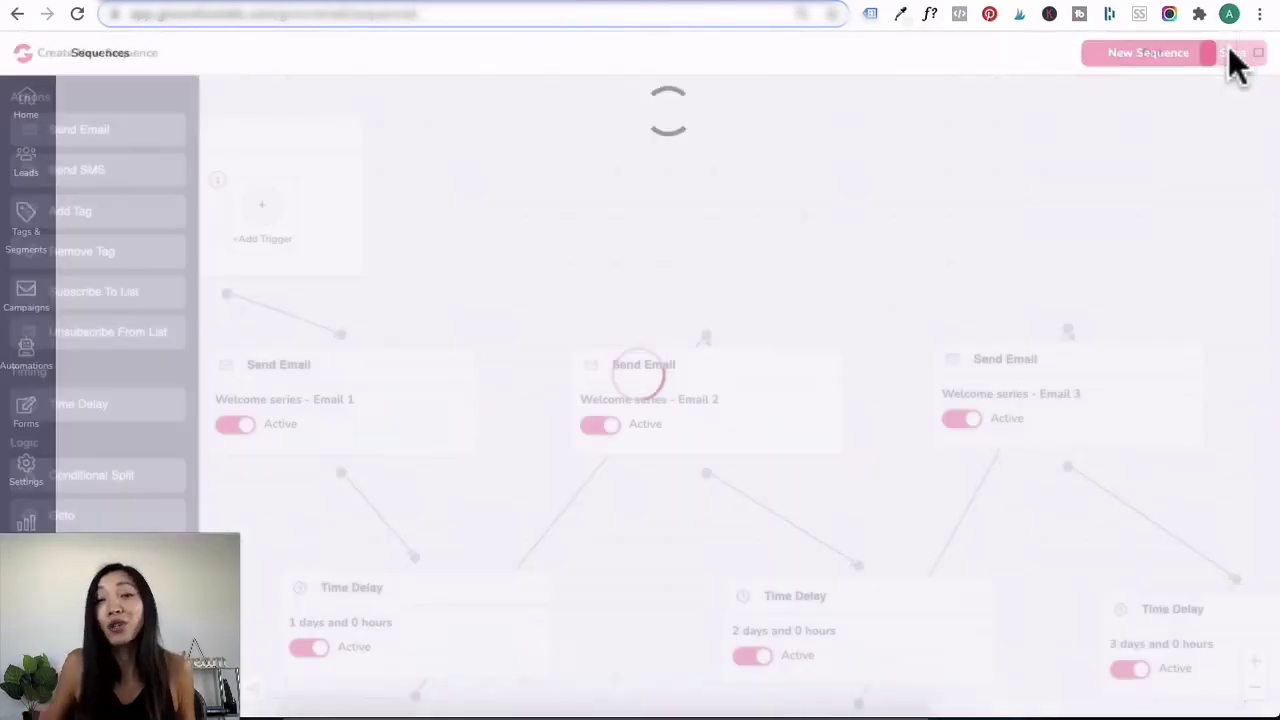